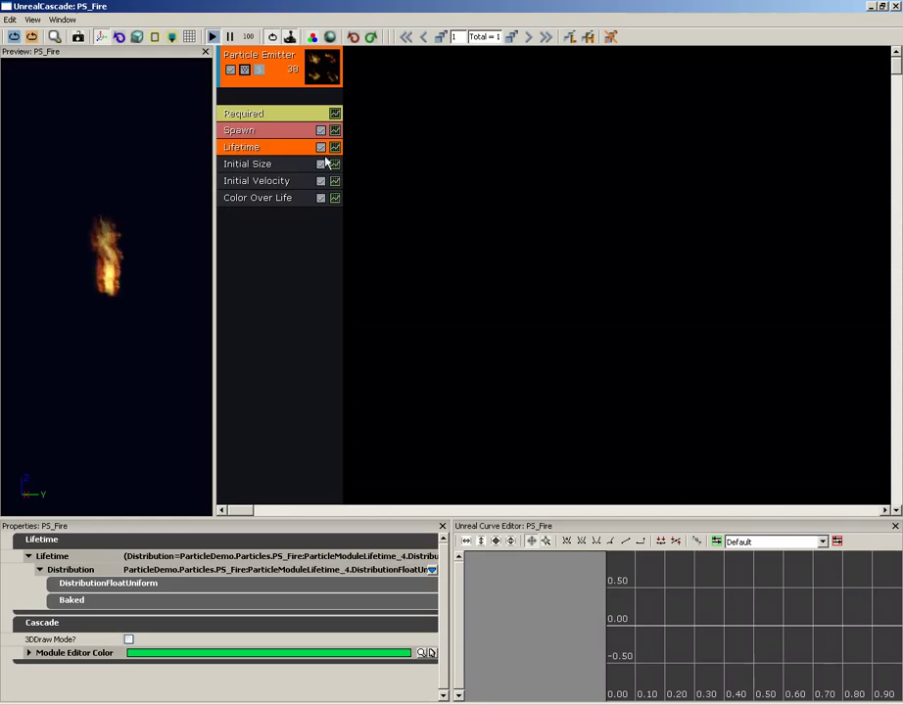
# Step: Expand Initial Size's Start Size uniform distribution to show Max and Min at 25 on every axis
pyautogui.click(272, 171)
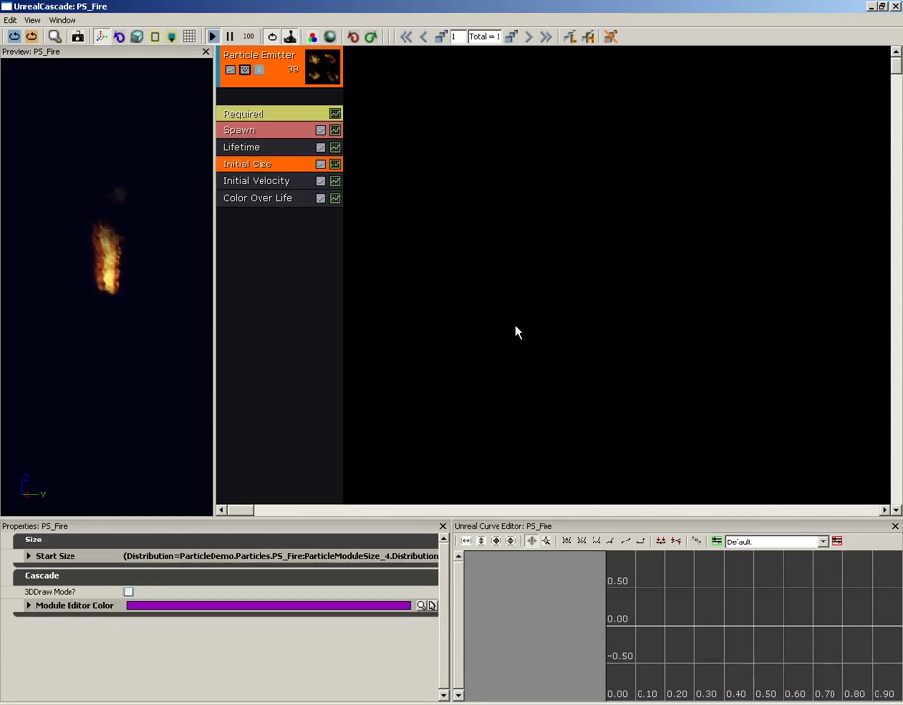
pyautogui.click(30, 556)
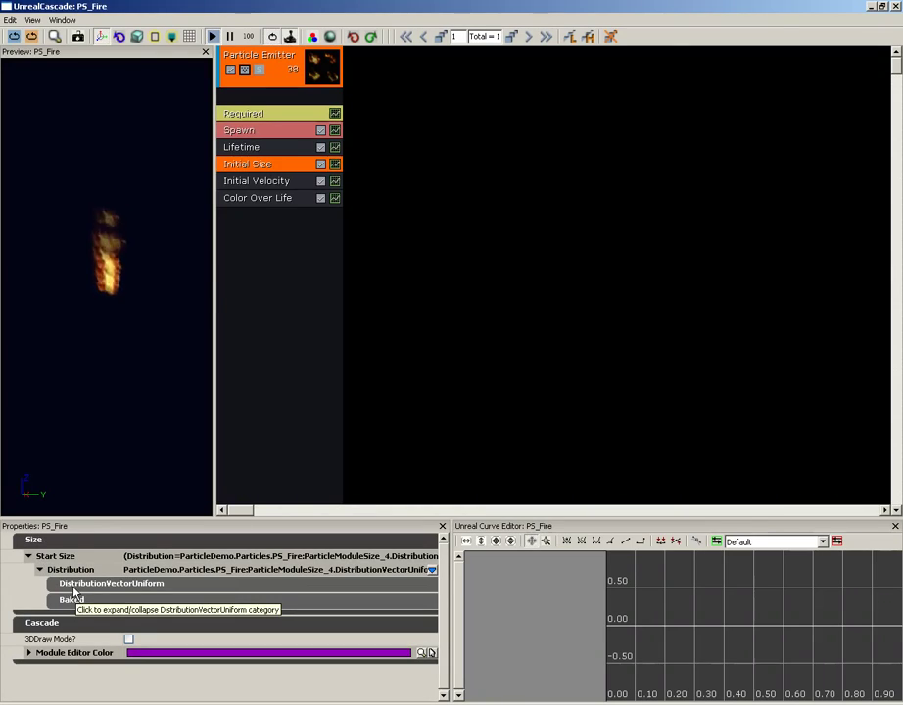
pyautogui.click(81, 586)
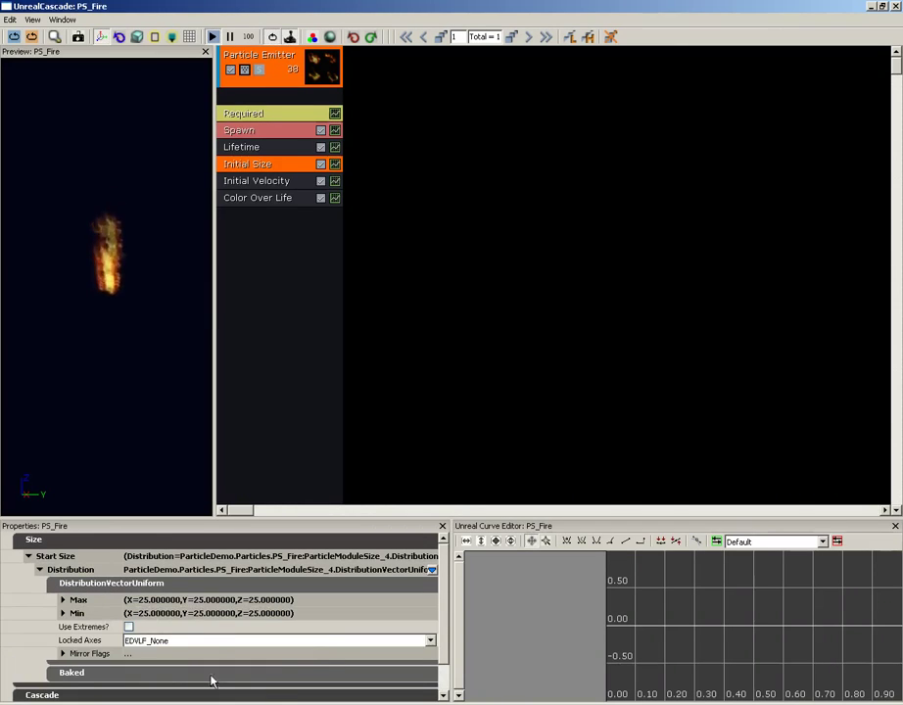
pyautogui.click(78, 600)
pyautogui.click(77, 653)
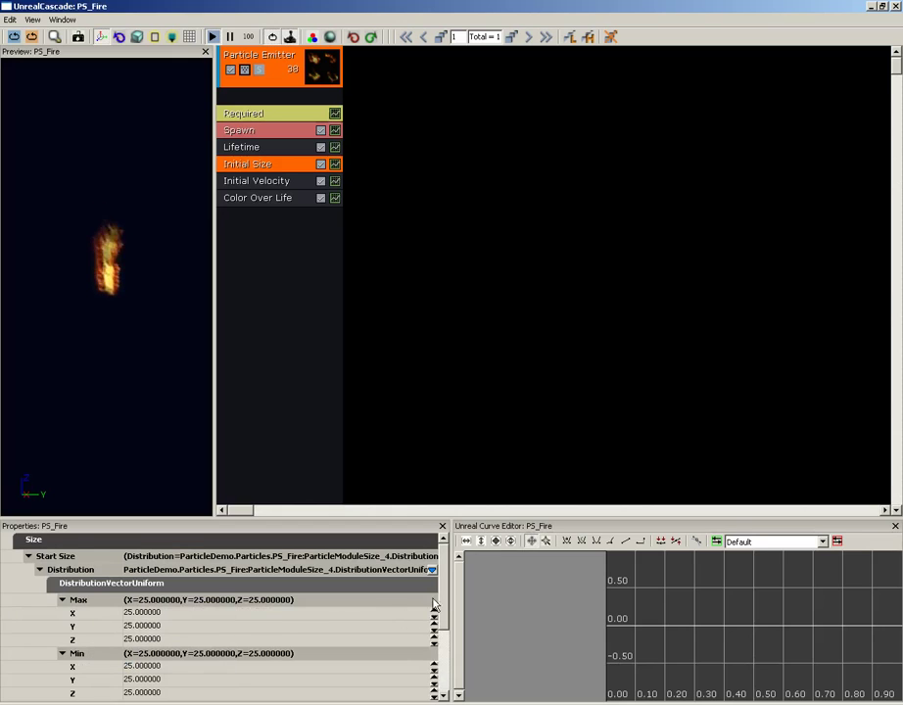
pyautogui.scroll(-2, 427, 615)
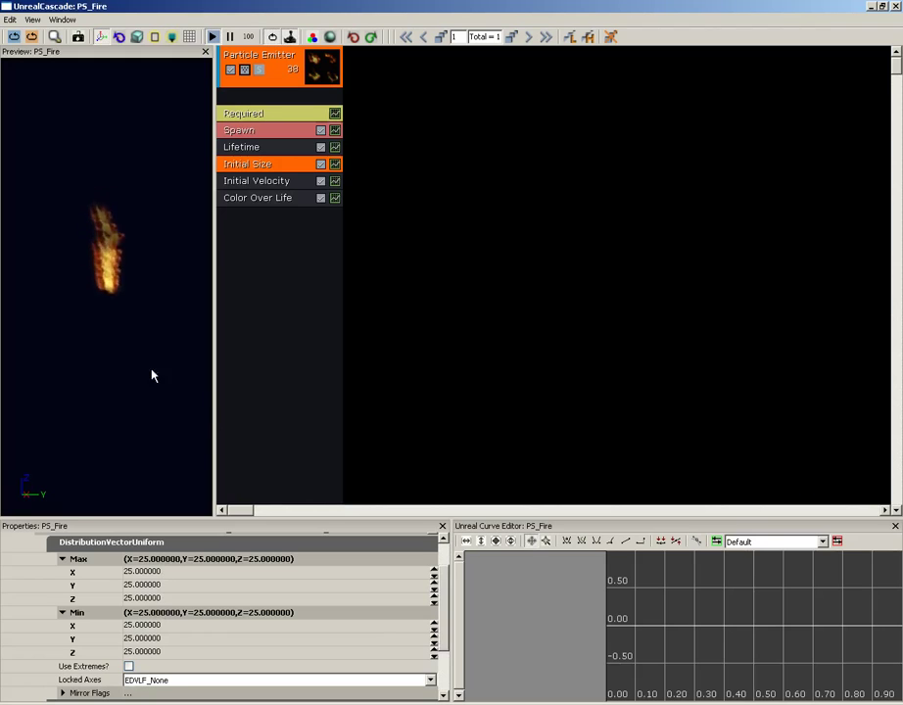
# Step: Expand the Initial Velocity module's Start Velocity uniform distribution to show its Max and Min components
pyautogui.click(269, 182)
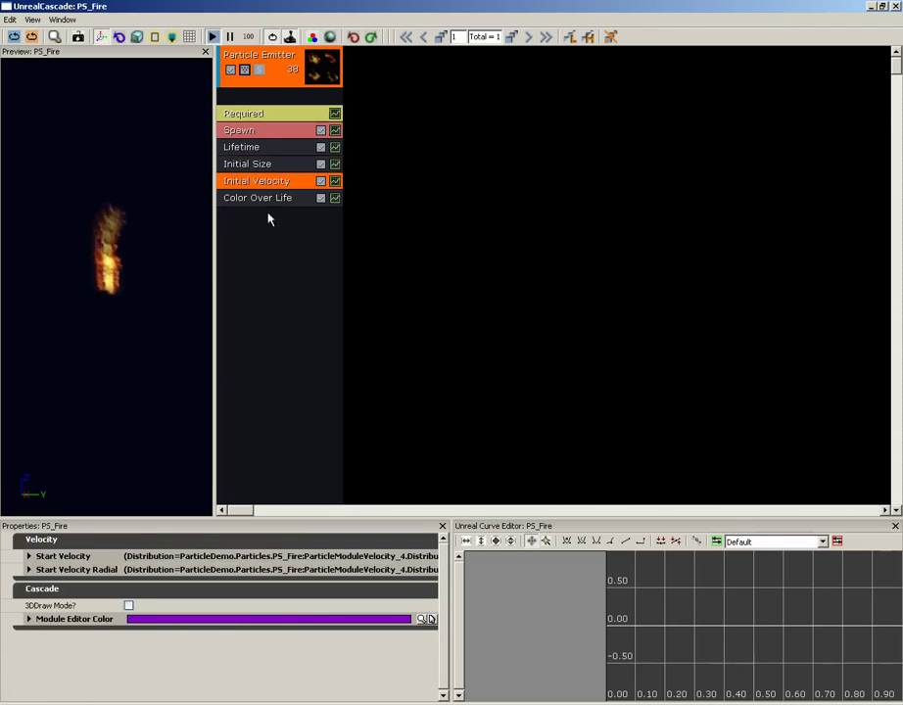
pyautogui.click(55, 557)
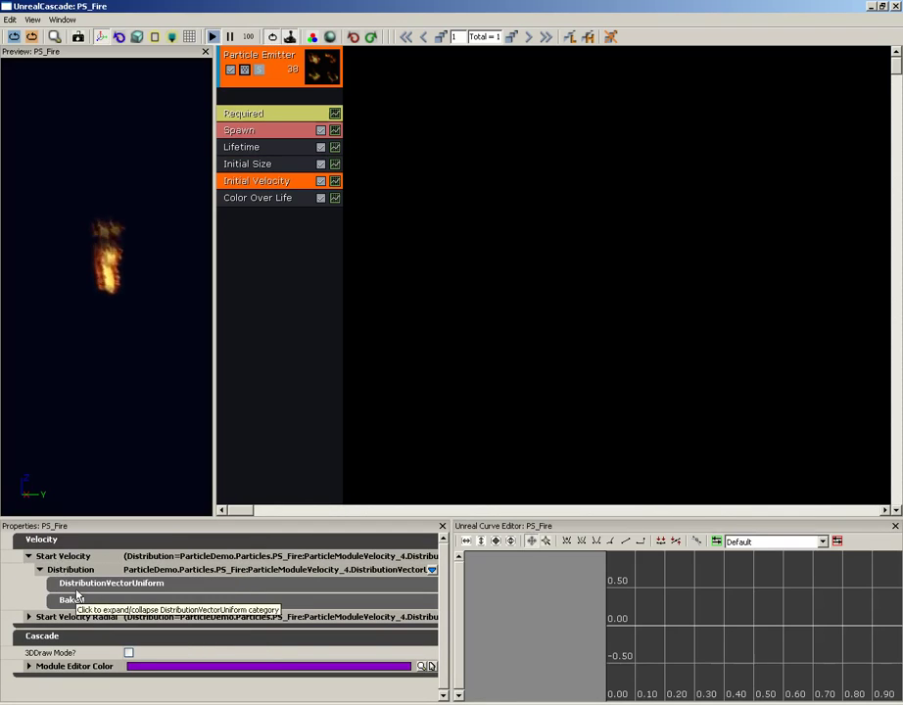
pyautogui.click(83, 584)
pyautogui.click(63, 600)
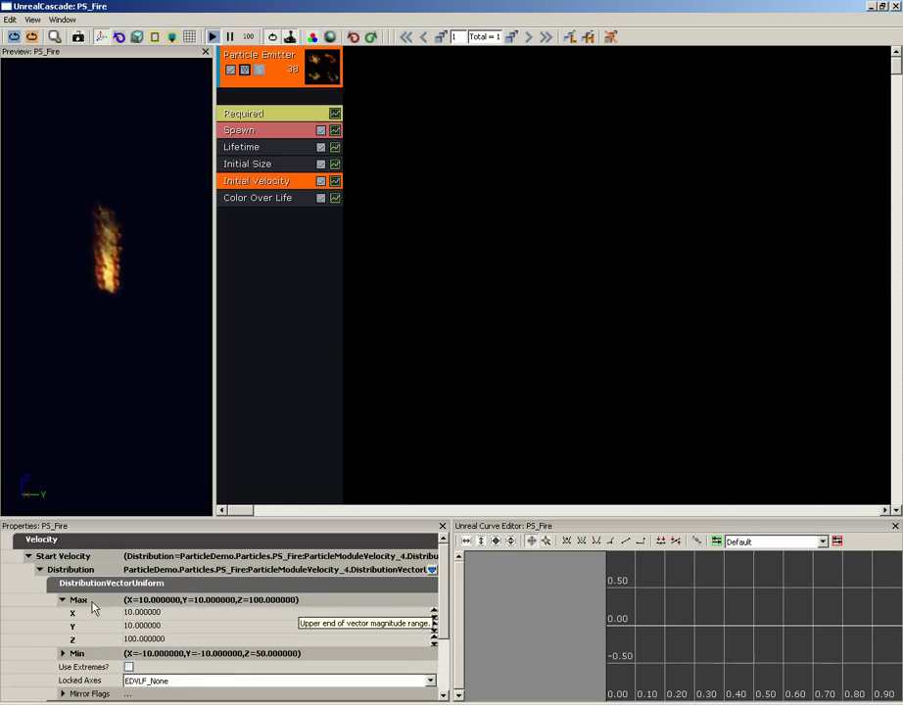
pyautogui.click(63, 648)
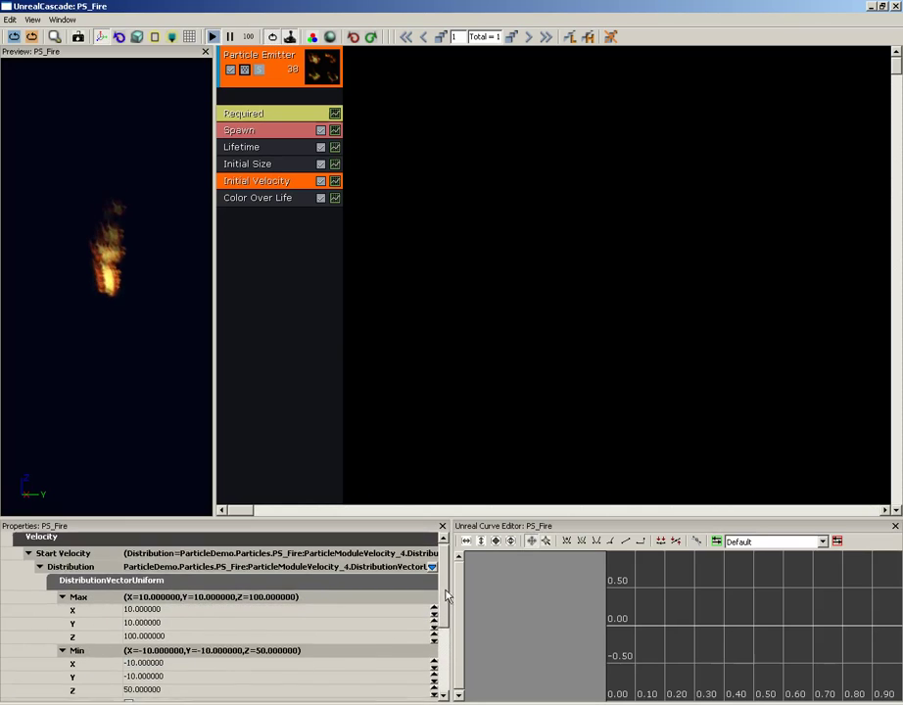
pyautogui.scroll(-2, 192, 603)
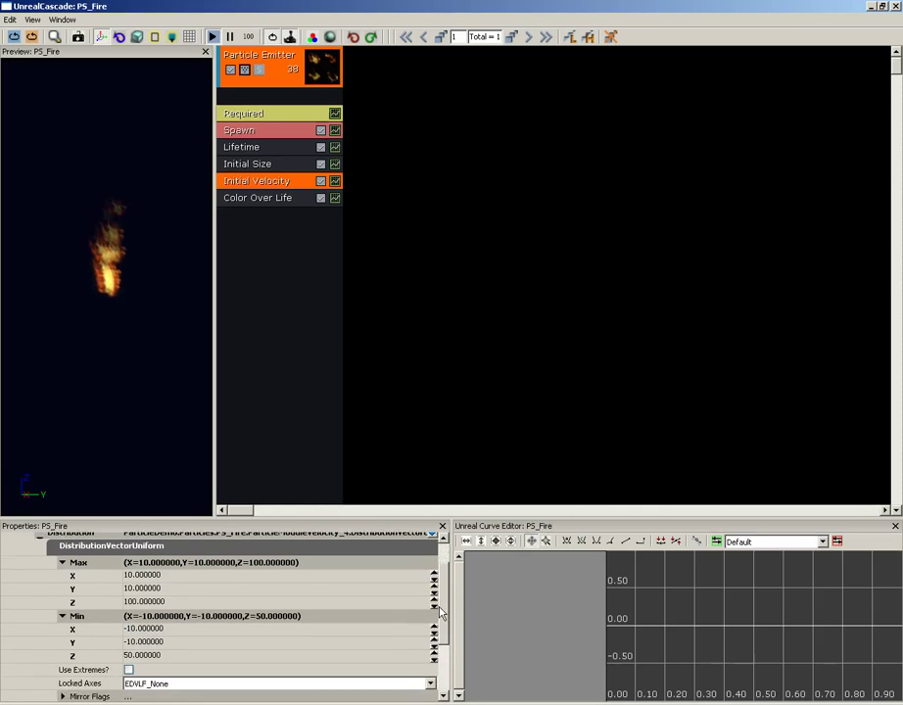
# Step: Enter Min velocity (-20, -20, 75) and Max velocity (20, 20, 125)
pyautogui.click(176, 631)
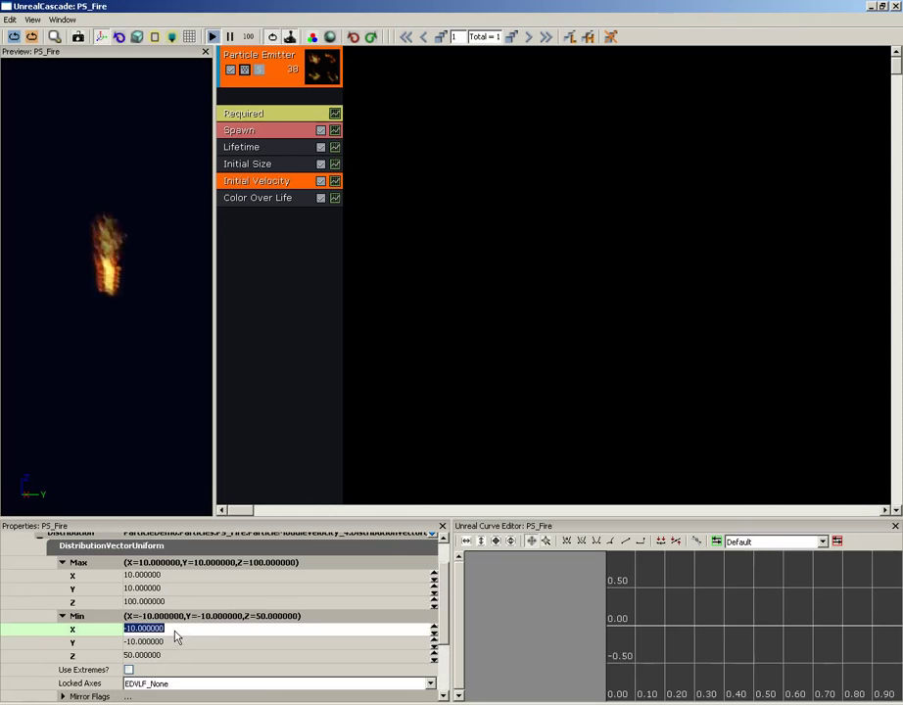
pyautogui.write('-20')
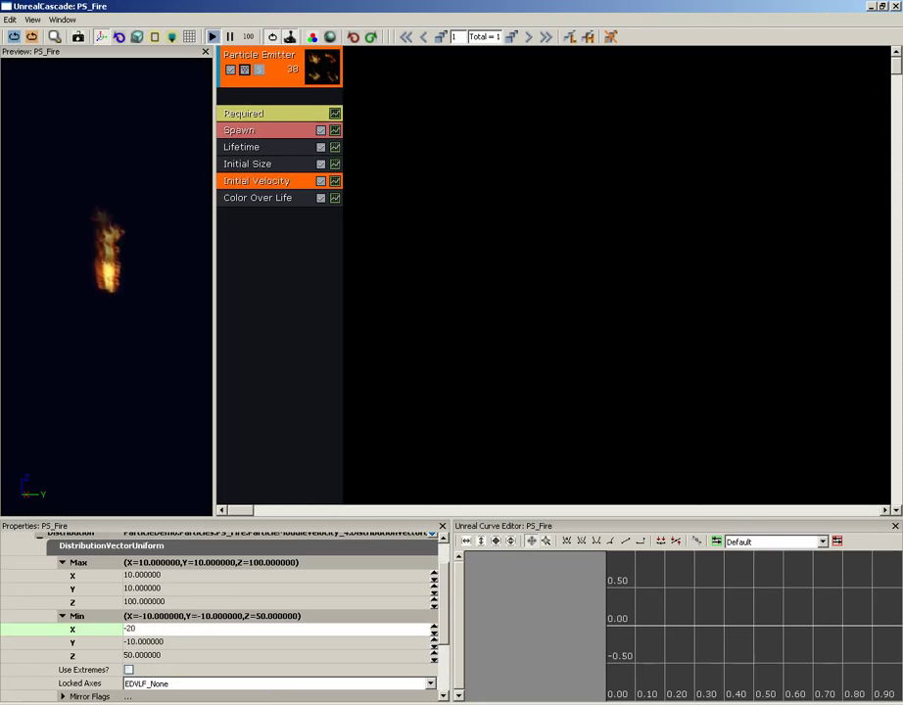
pyautogui.click(173, 642)
pyautogui.write('-')
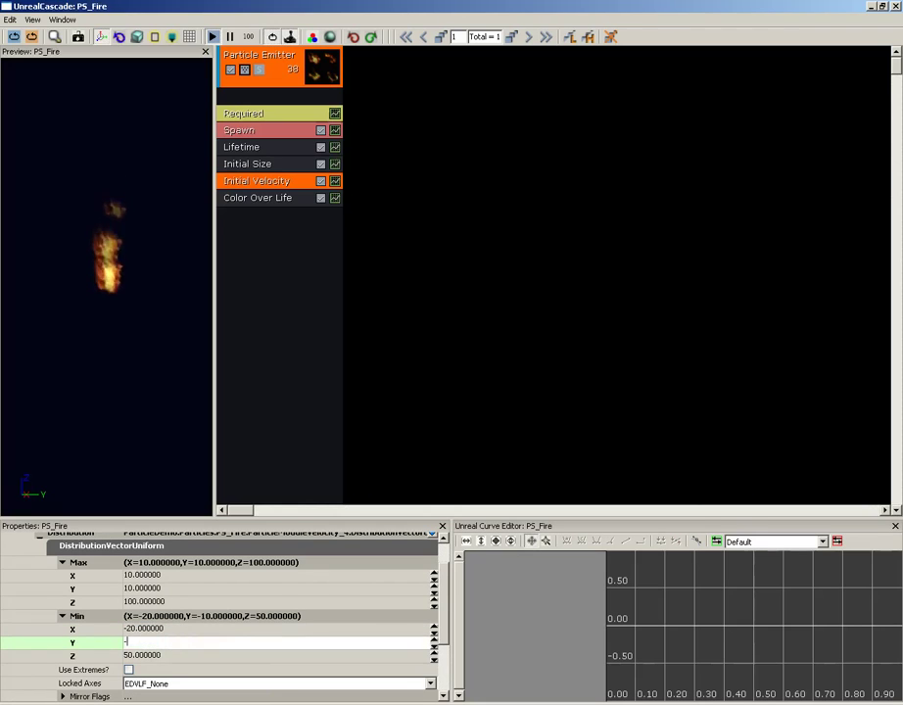
pyautogui.write('20')
pyautogui.press('Tab')
pyautogui.write('75')
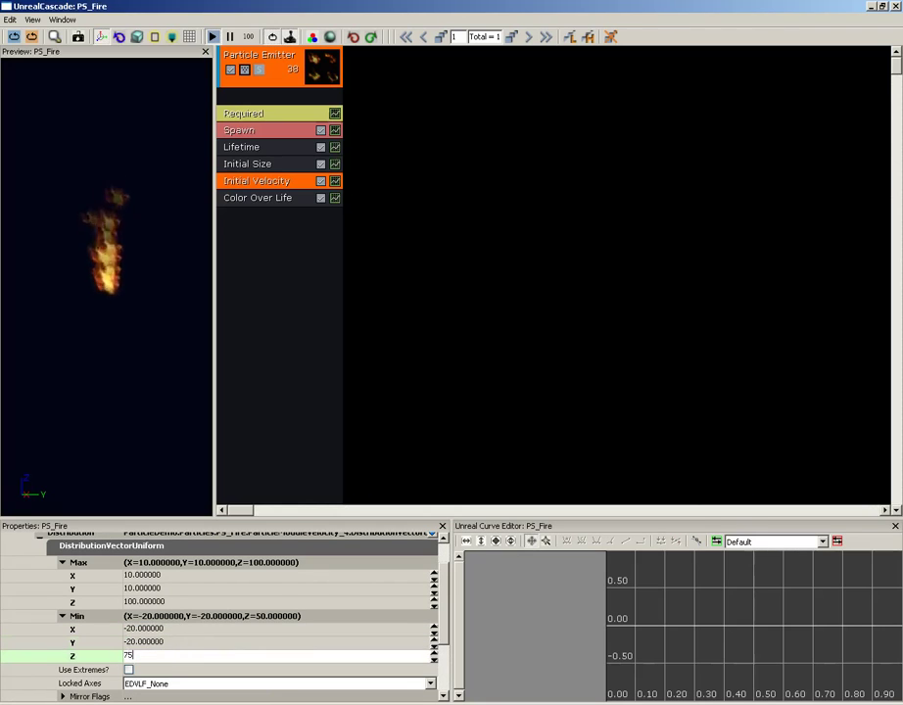
pyautogui.hotkey('shift', 'Tab')
pyautogui.hotkey('shift', 'Tab')
pyautogui.hotkey('shift', 'Tab')
pyautogui.hotkey('shift', 'Tab')
pyautogui.hotkey('shift', 'Tab')
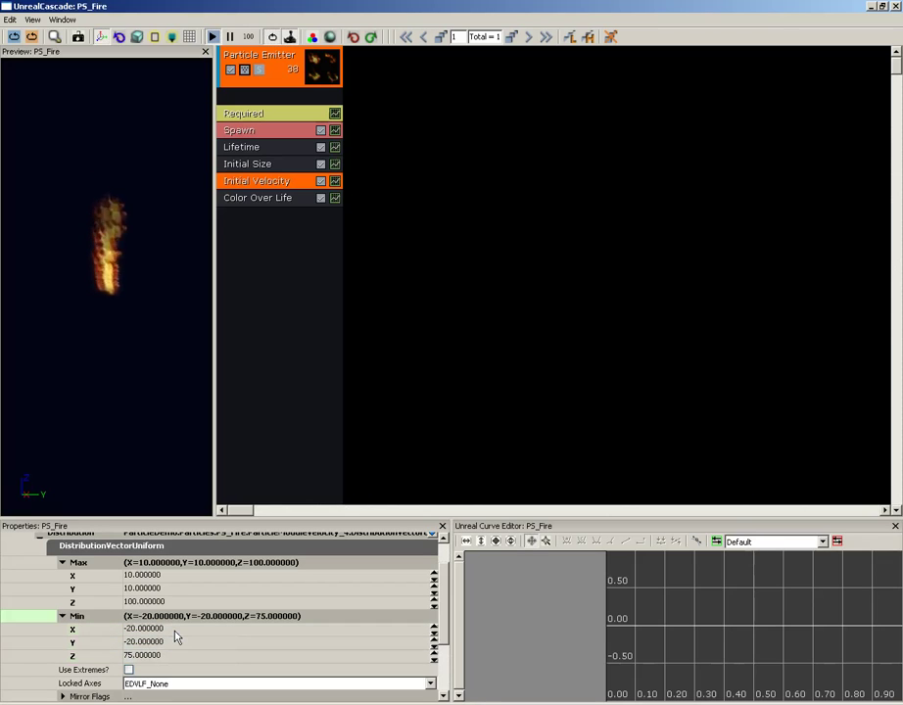
pyautogui.write('2')
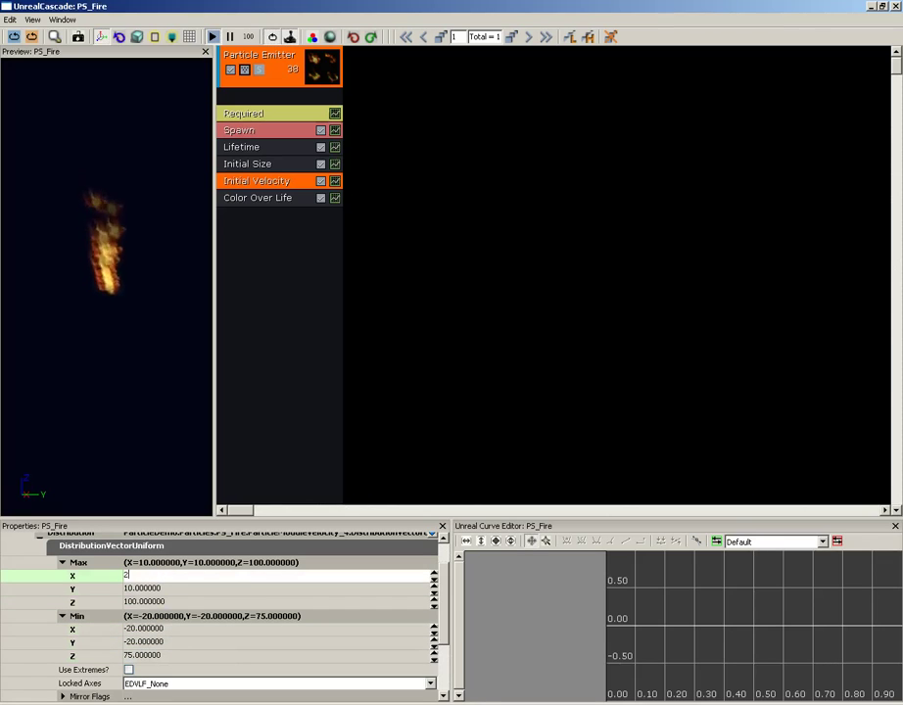
pyautogui.write('0')
pyautogui.press('Tab')
pyautogui.write('20')
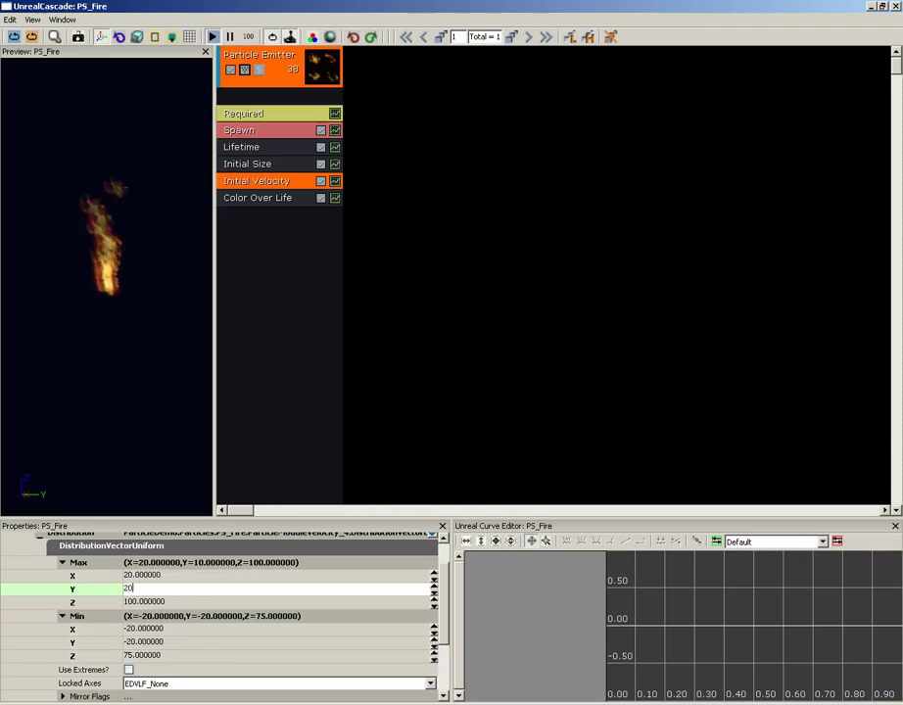
pyautogui.press('Tab')
pyautogui.write('125')
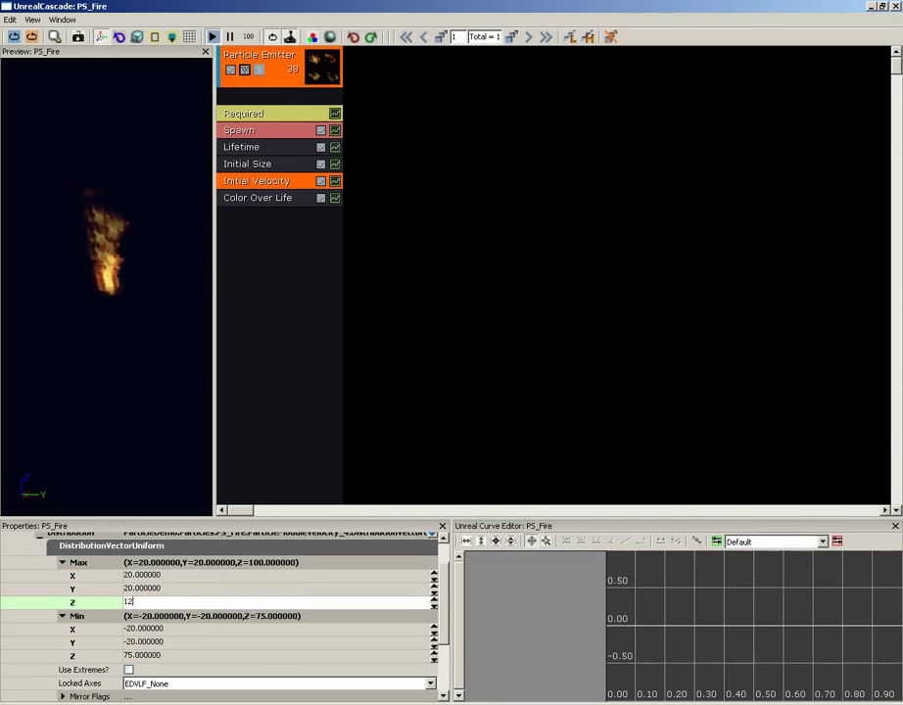
pyautogui.press('Return')
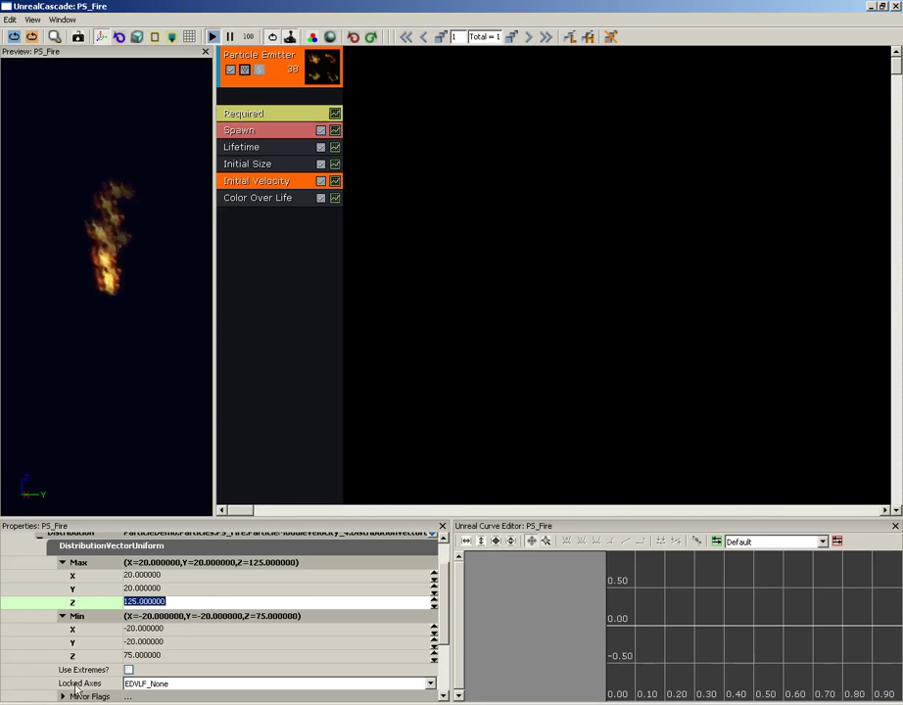
# Step: Switch the Color Over Life distribution to DistributionVectorConstant
pyautogui.click(297, 204)
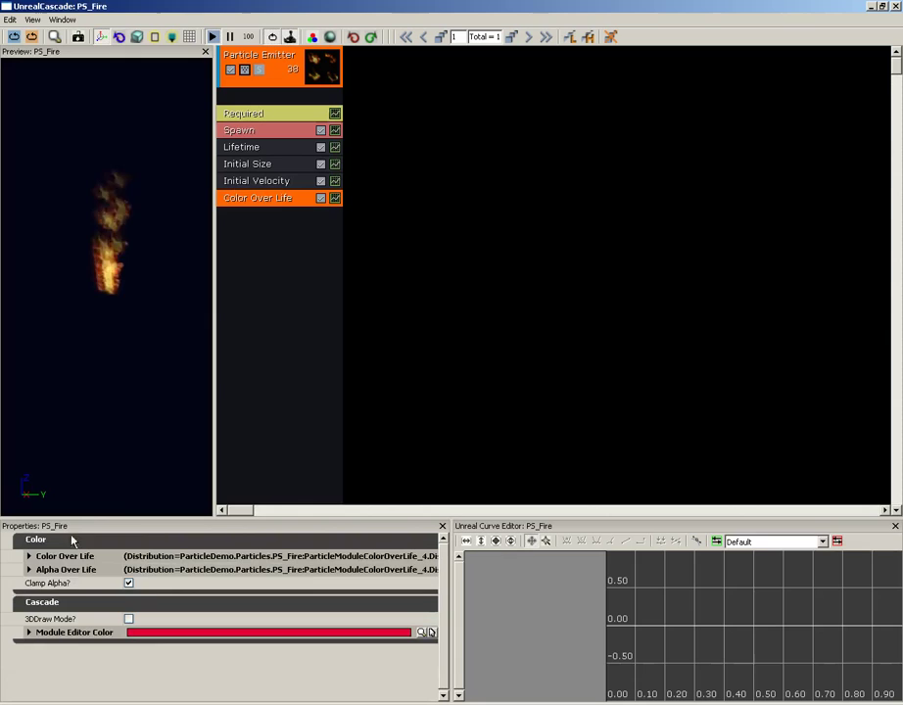
pyautogui.doubleClick(54, 561)
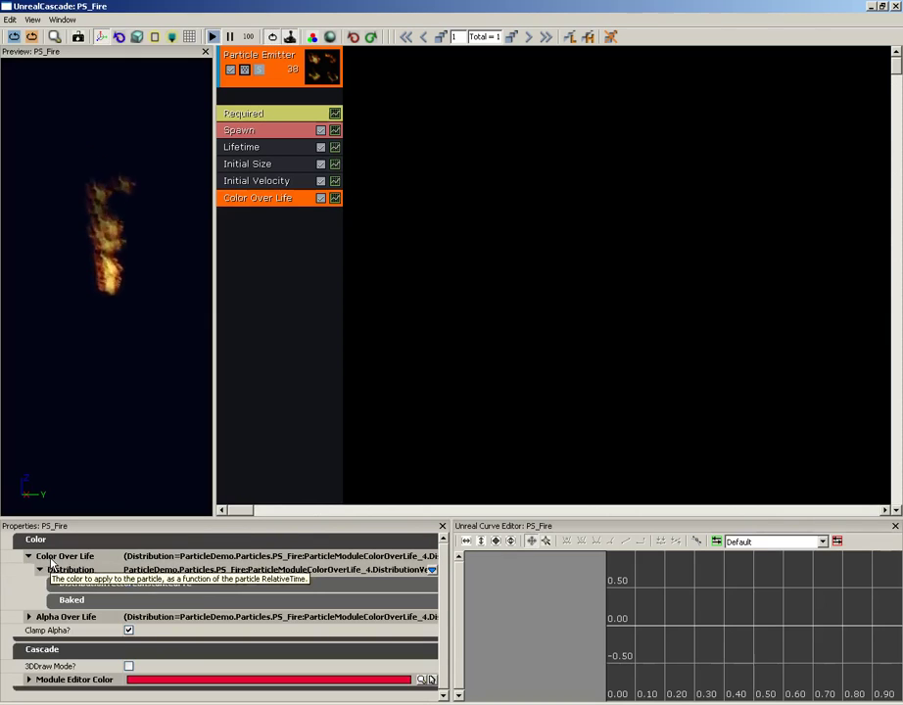
pyautogui.doubleClick(58, 569)
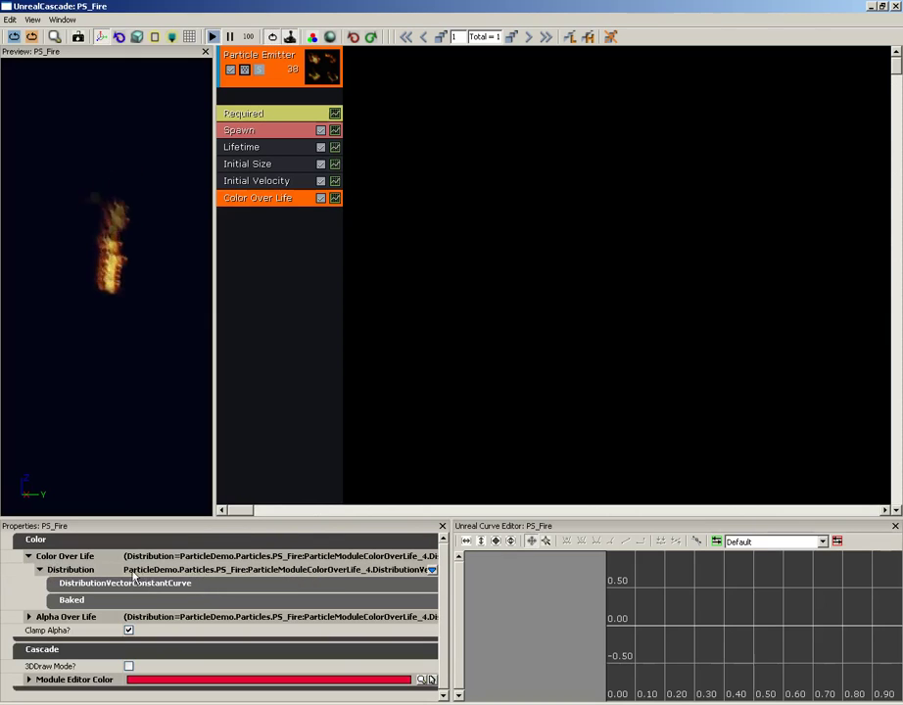
pyautogui.click(69, 586)
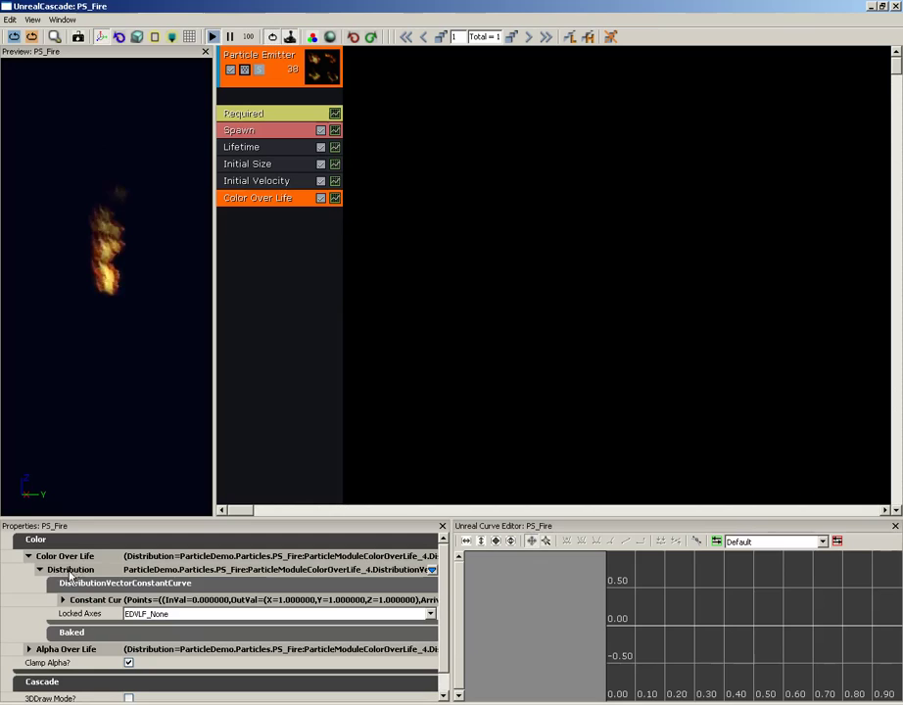
pyautogui.click(431, 570)
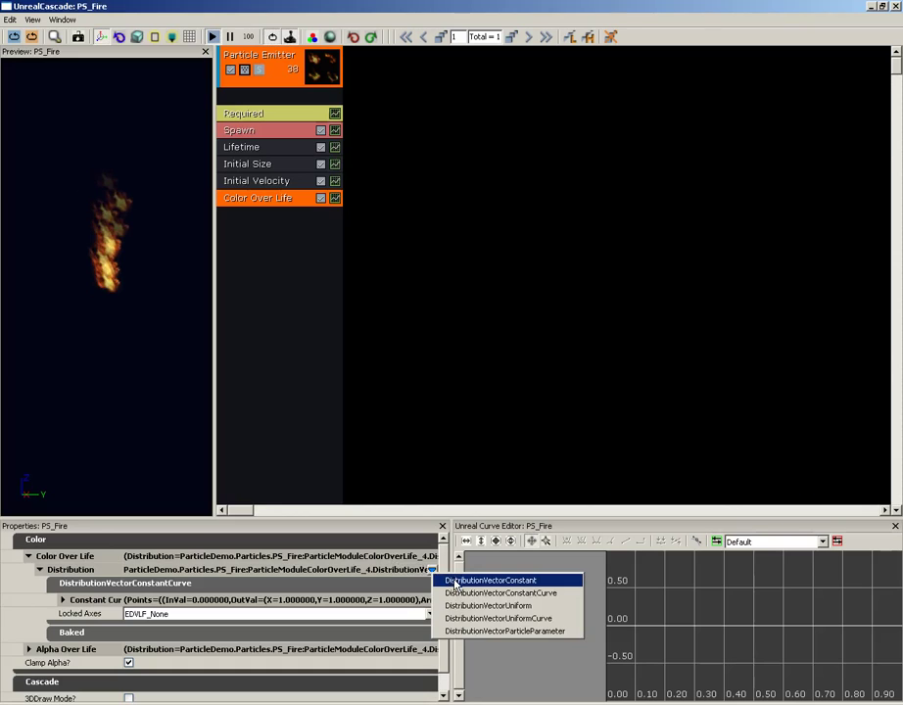
pyautogui.click(455, 582)
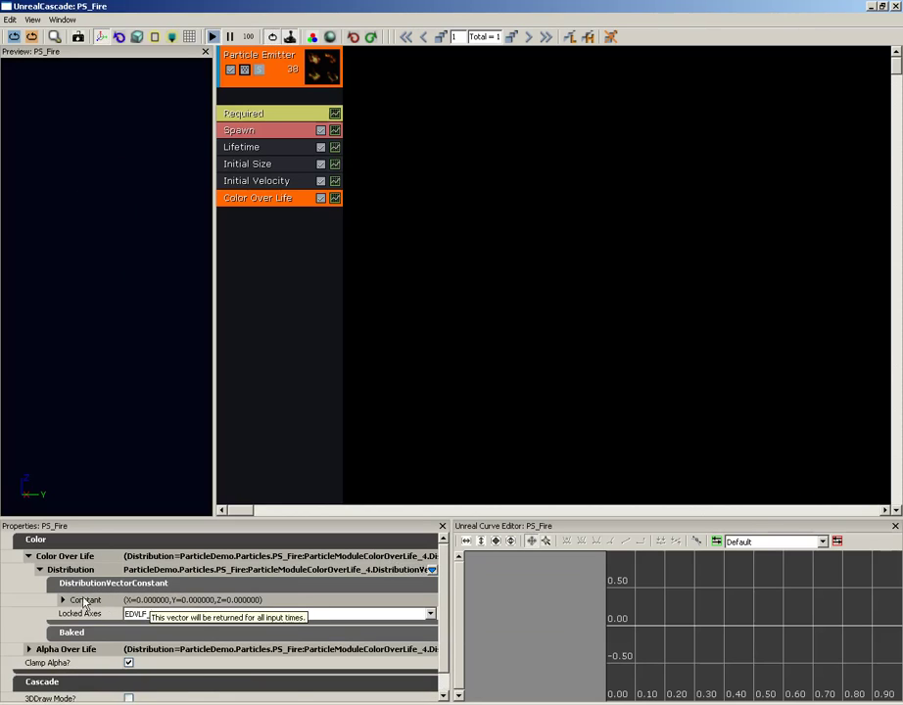
# Step: Set the Constant colour to X 1, Y 1, Z 1 and collapse its details
pyautogui.doubleClick(84, 601)
pyautogui.click(165, 615)
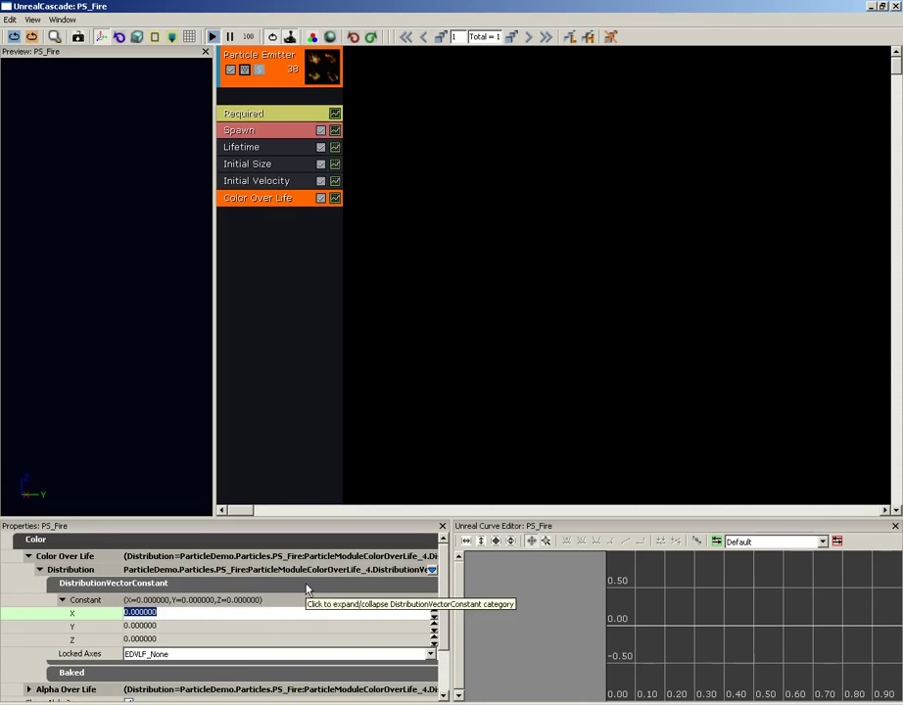
pyautogui.write('1')
pyautogui.press('Tab')
pyautogui.write('1')
pyautogui.press('Tab')
pyautogui.write('1')
pyautogui.press('Return')
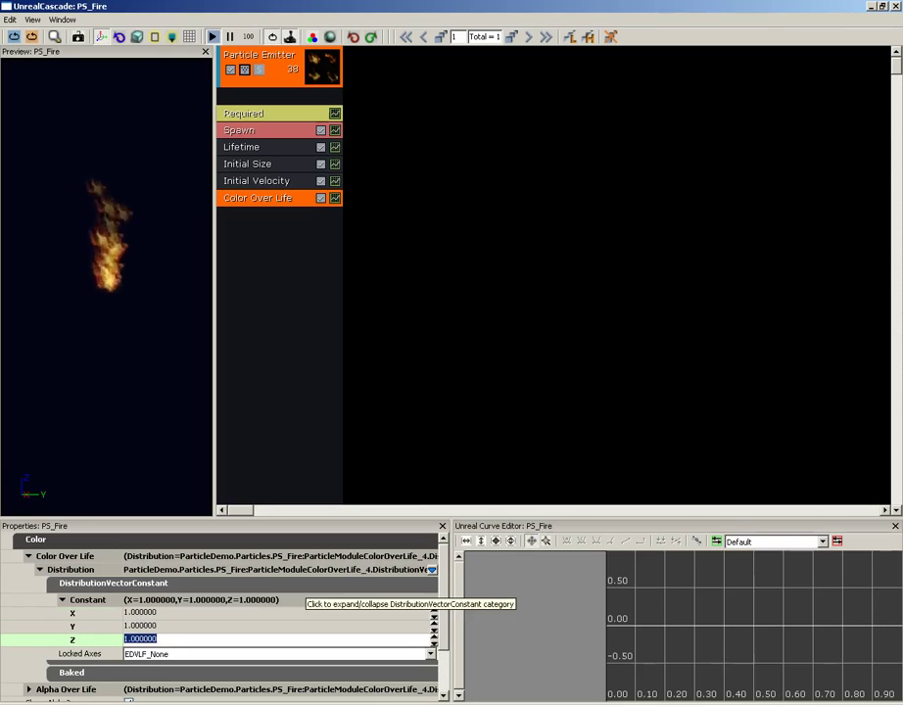
pyautogui.click(112, 583)
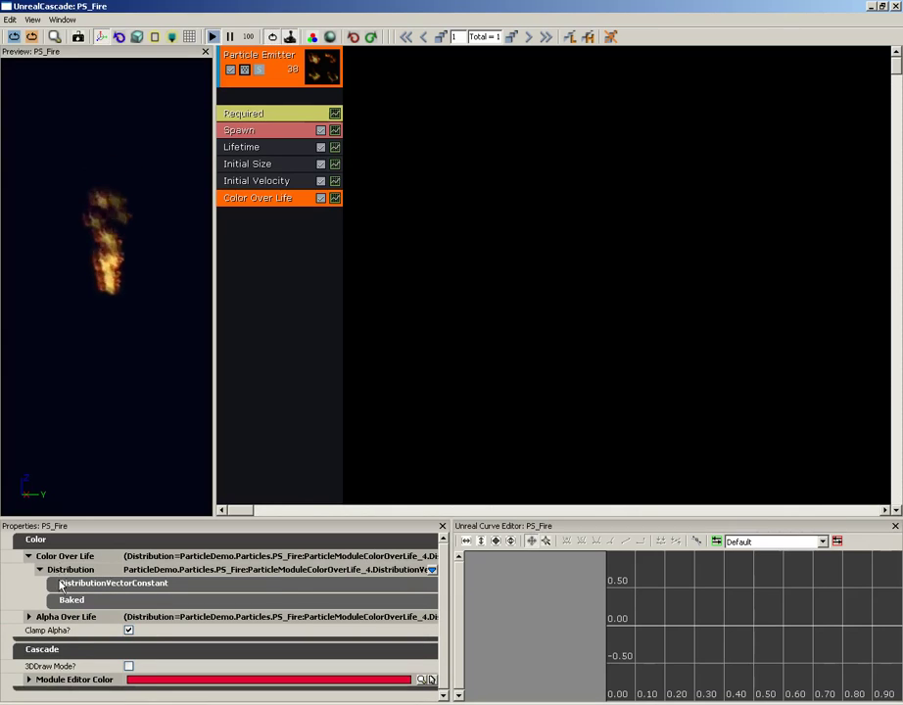
# Step: Expand Alpha Over Life's constant curve points list and enlarge the properties panel
pyautogui.click(29, 557)
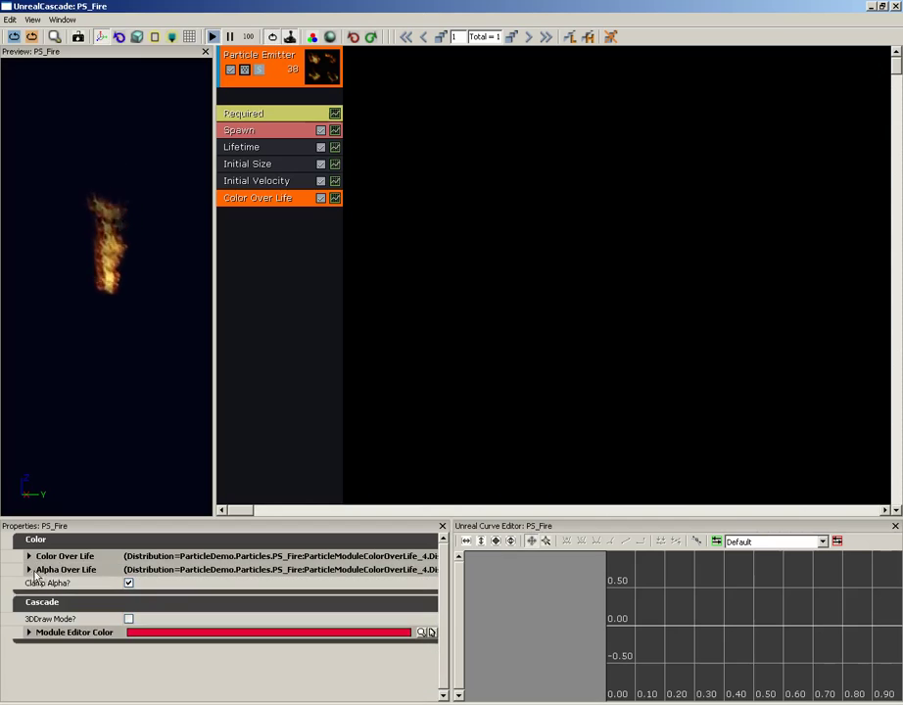
pyautogui.click(30, 570)
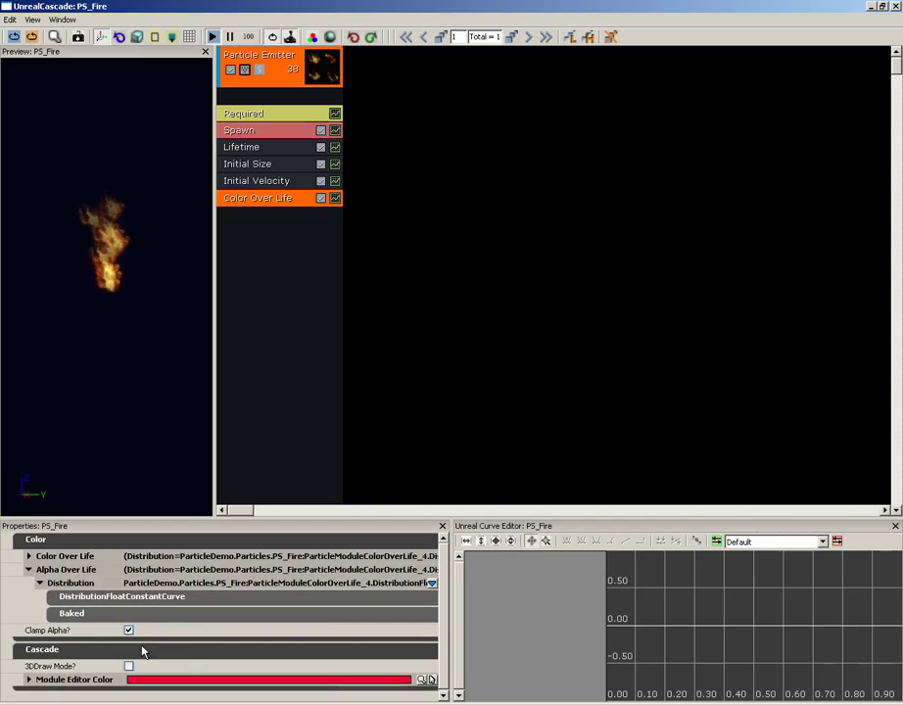
pyautogui.click(88, 600)
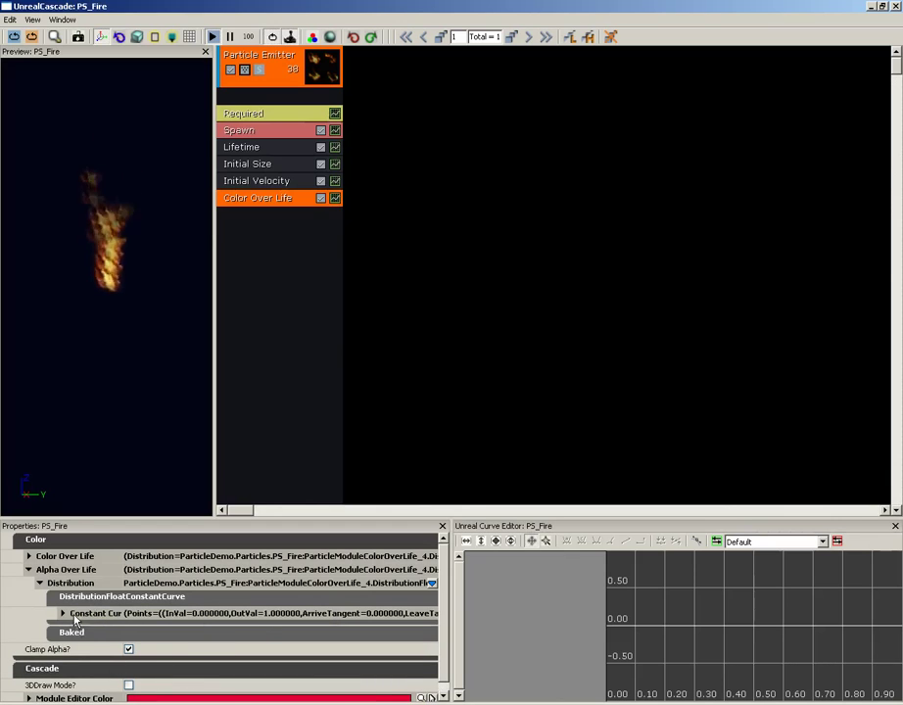
pyautogui.click(73, 615)
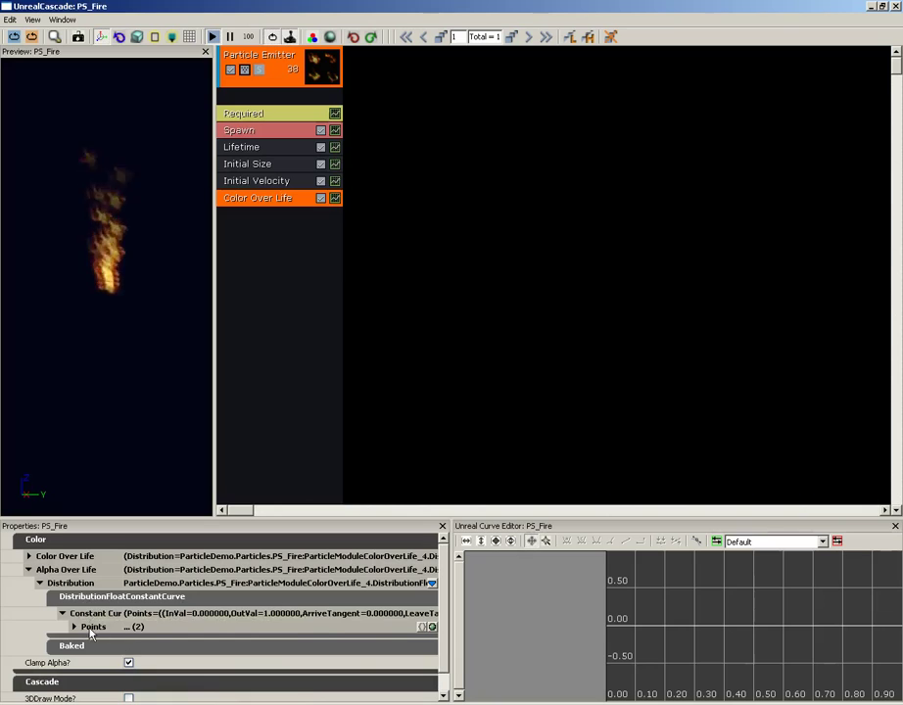
pyautogui.click(75, 627)
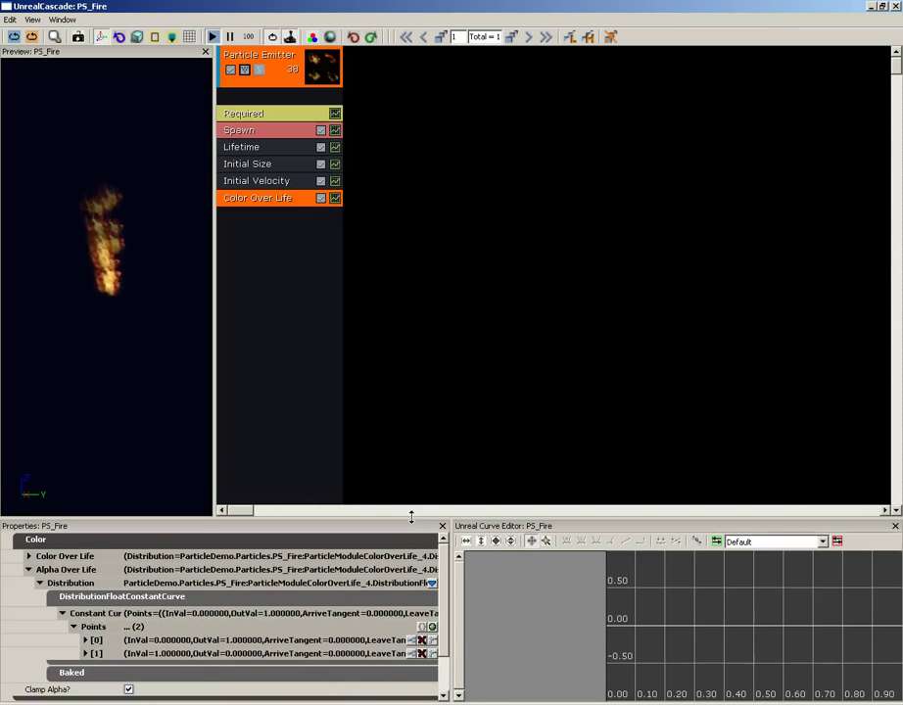
pyautogui.moveTo(412, 518); pyautogui.dragTo(410, 384)
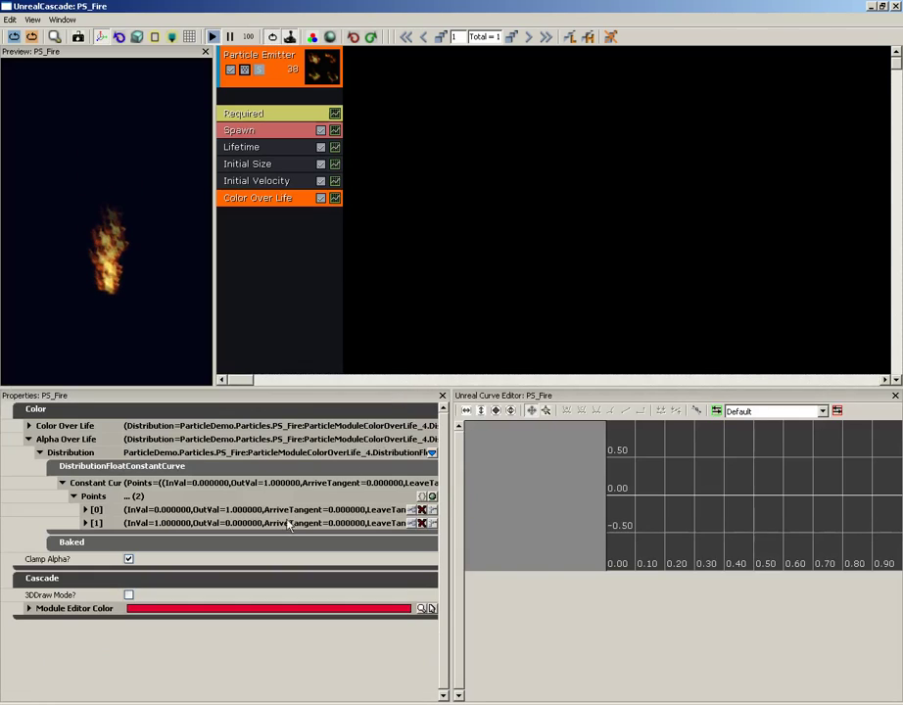
# Step: Expand keys [0] and [1] and check their values: In 0/Out 1 and In 1/Out 0
pyautogui.click(85, 511)
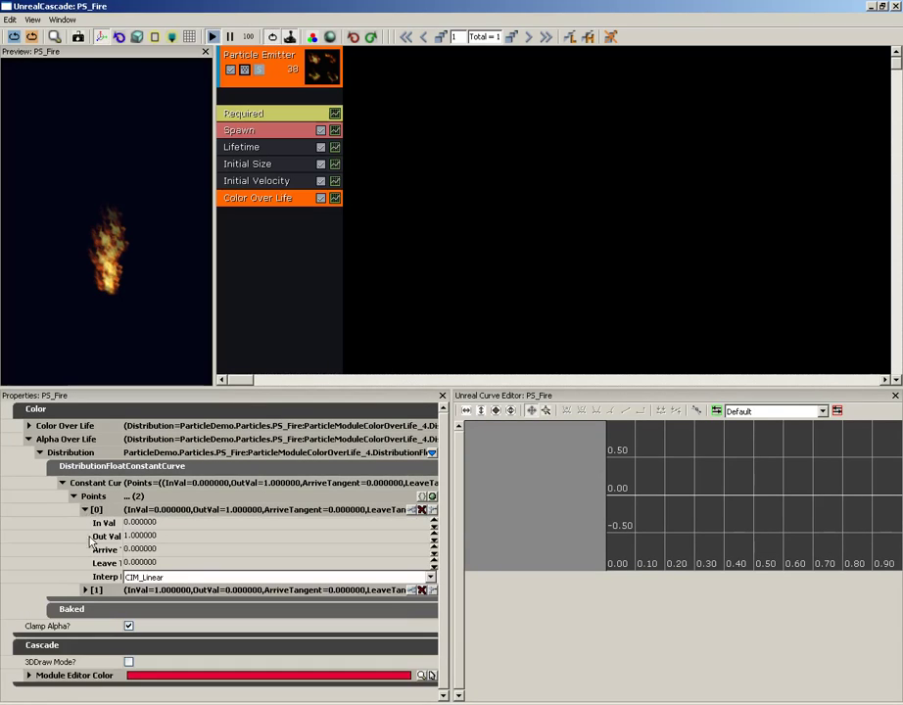
pyautogui.click(85, 591)
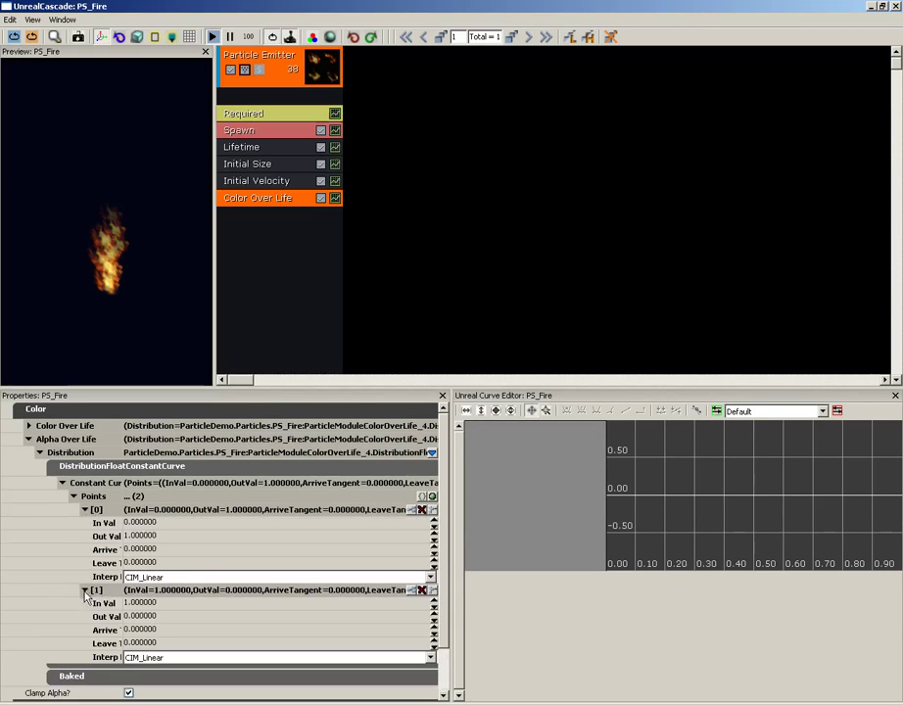
pyautogui.click(155, 525)
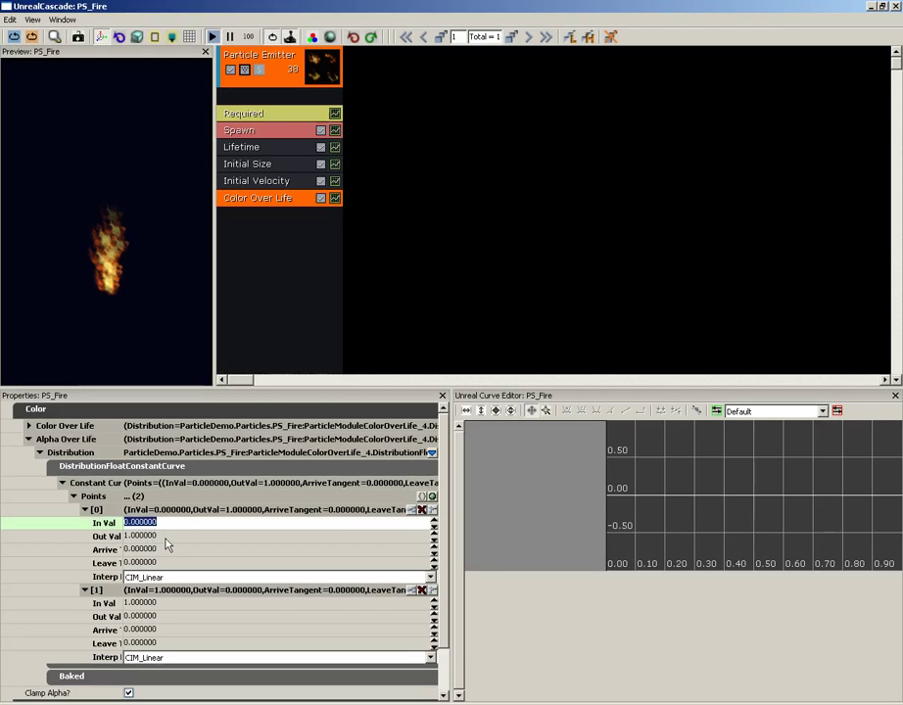
pyautogui.click(171, 537)
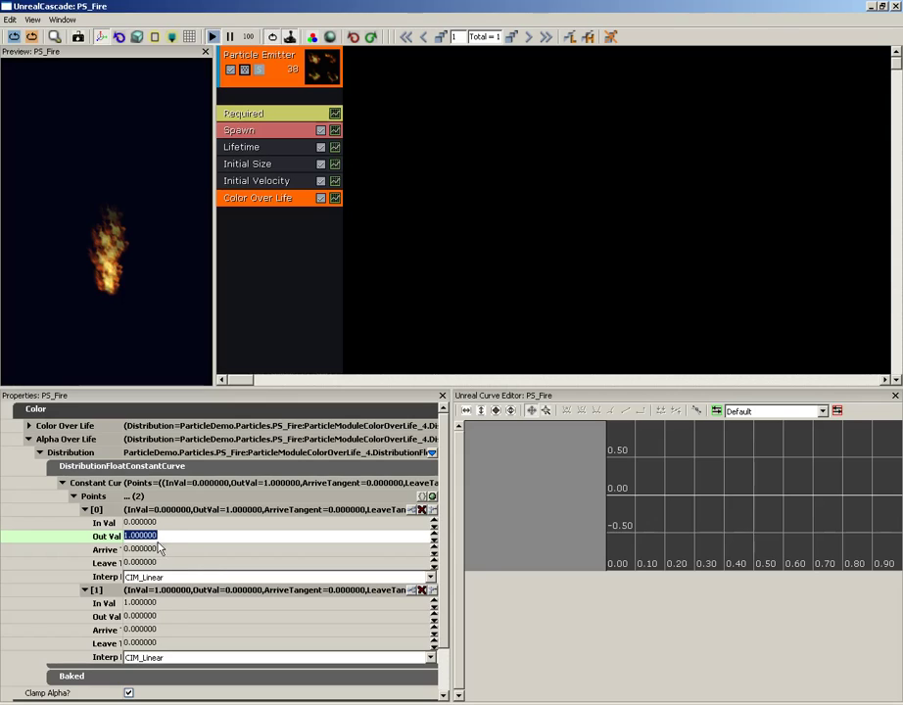
pyautogui.click(175, 605)
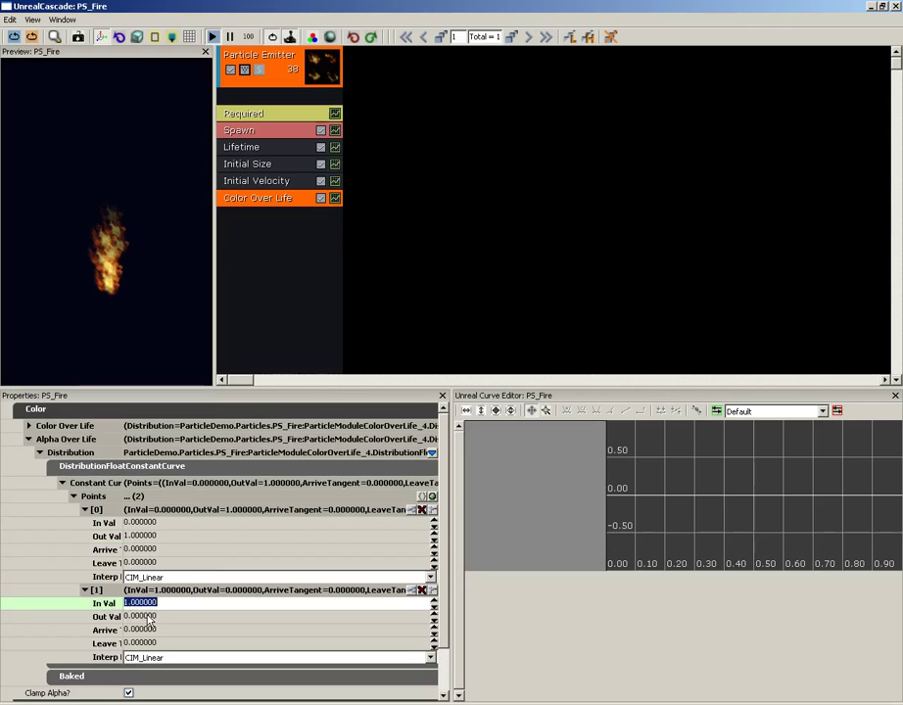
pyautogui.click(211, 612)
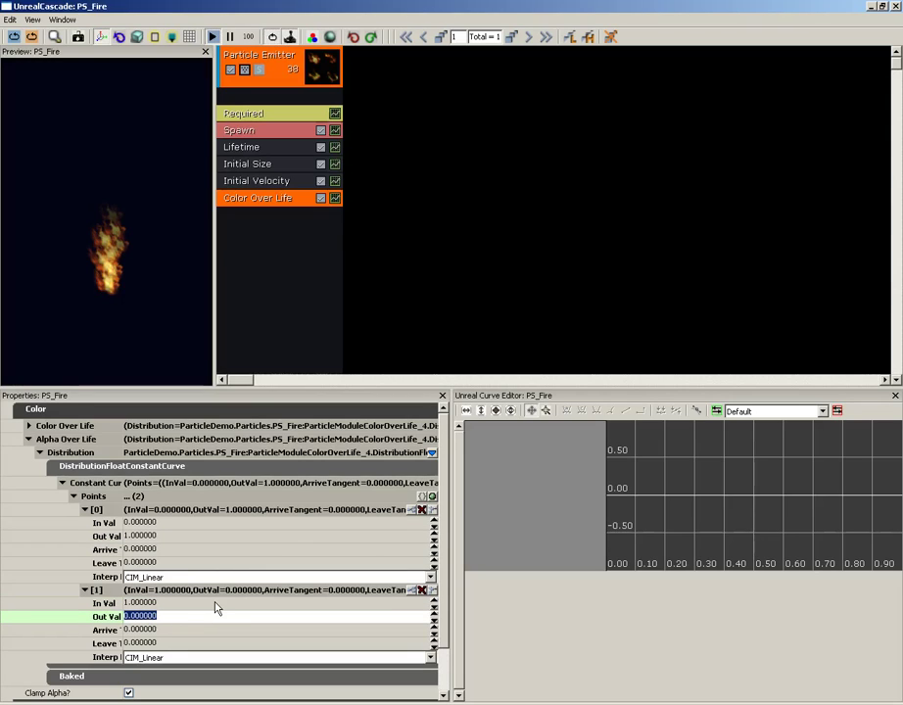
pyautogui.click(169, 525)
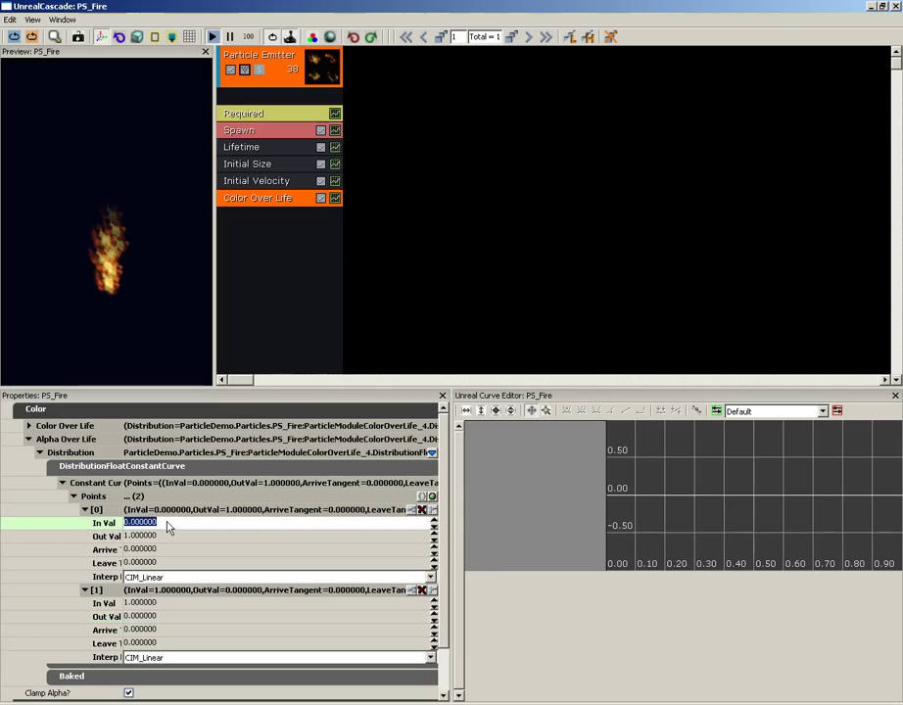
pyautogui.click(167, 604)
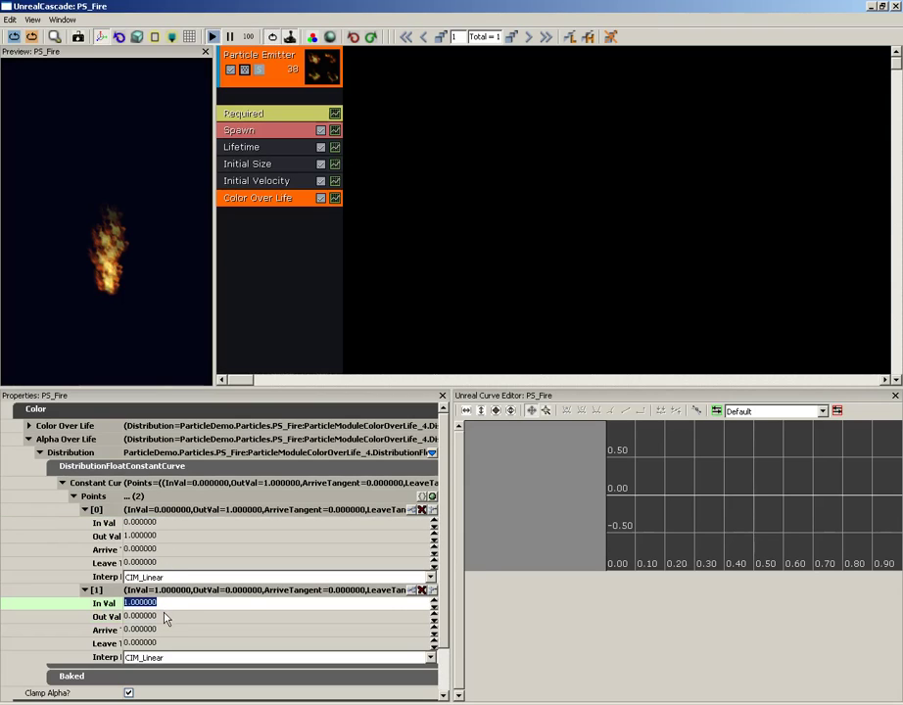
pyautogui.click(141, 312)
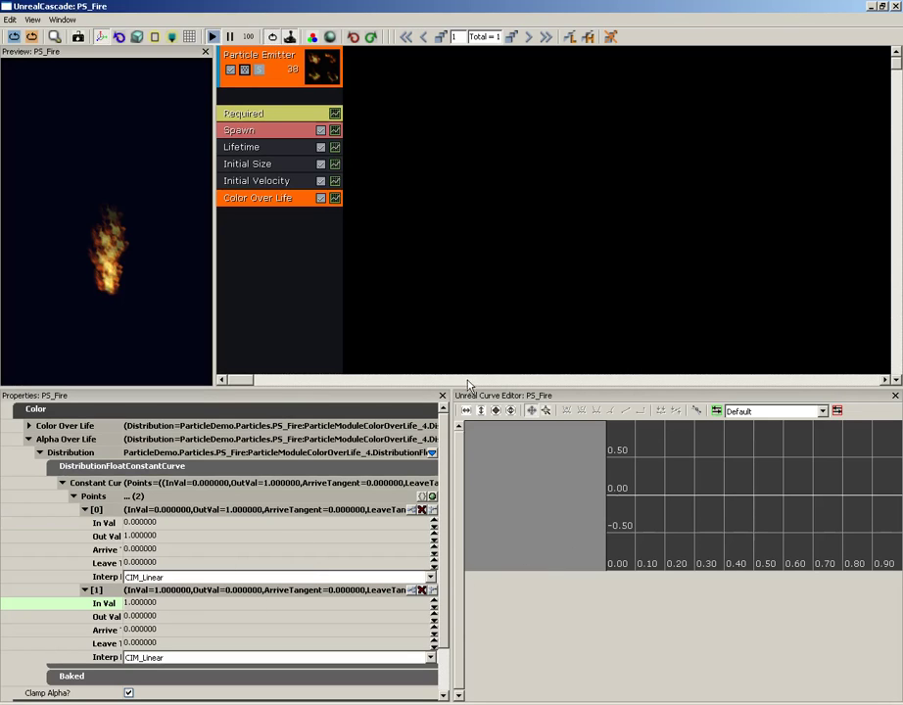
# Step: Send the Color Over Life curves to the Curve Editor and frame the alpha fade from 1.00 to 0.00
pyautogui.moveTo(466, 385); pyautogui.dragTo(465, 439)
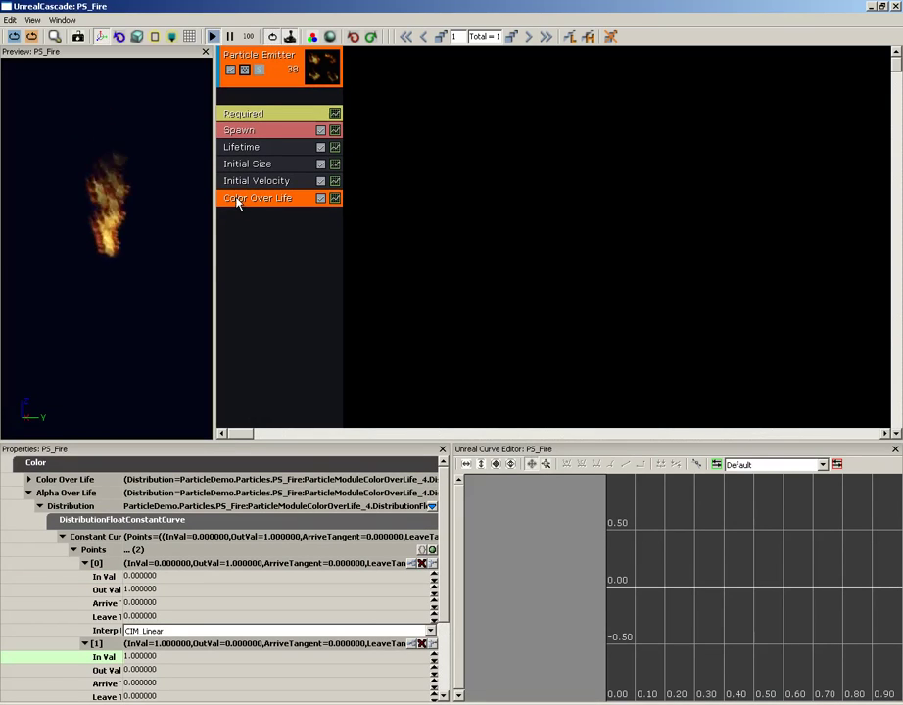
pyautogui.click(335, 199)
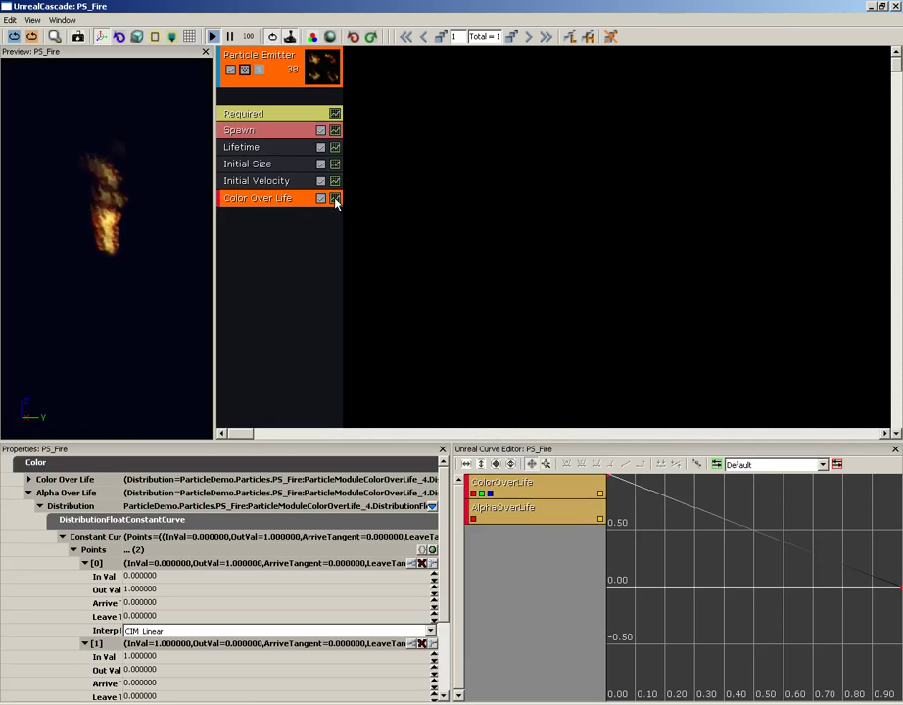
pyautogui.moveTo(716, 566); pyautogui.dragTo(745, 596)
pyautogui.scroll(-3, 745, 595)
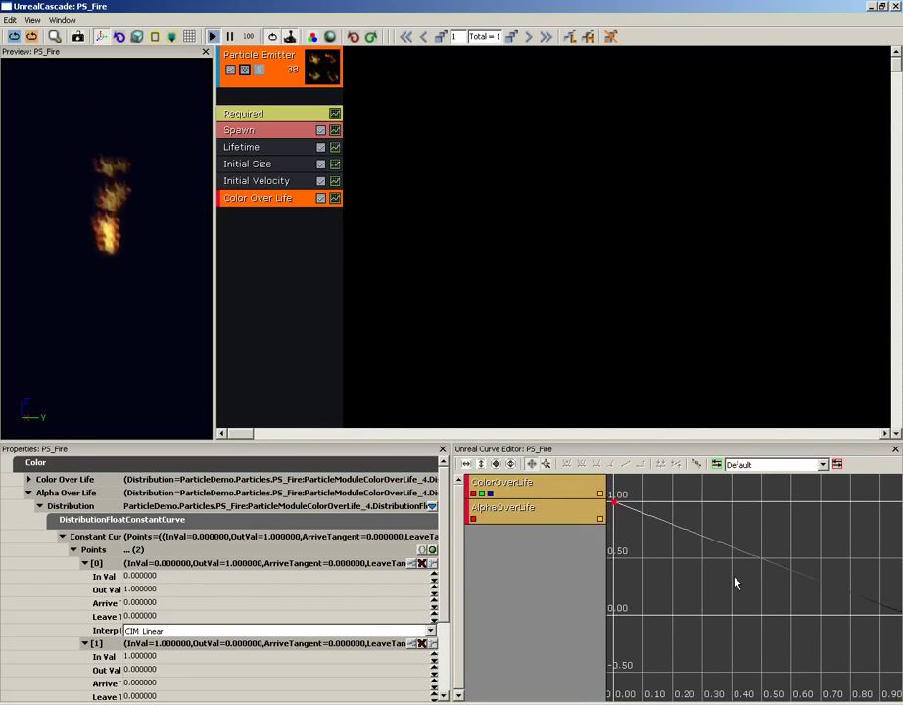
pyautogui.scroll(-1, 735, 583)
pyautogui.scroll(2, 735, 584)
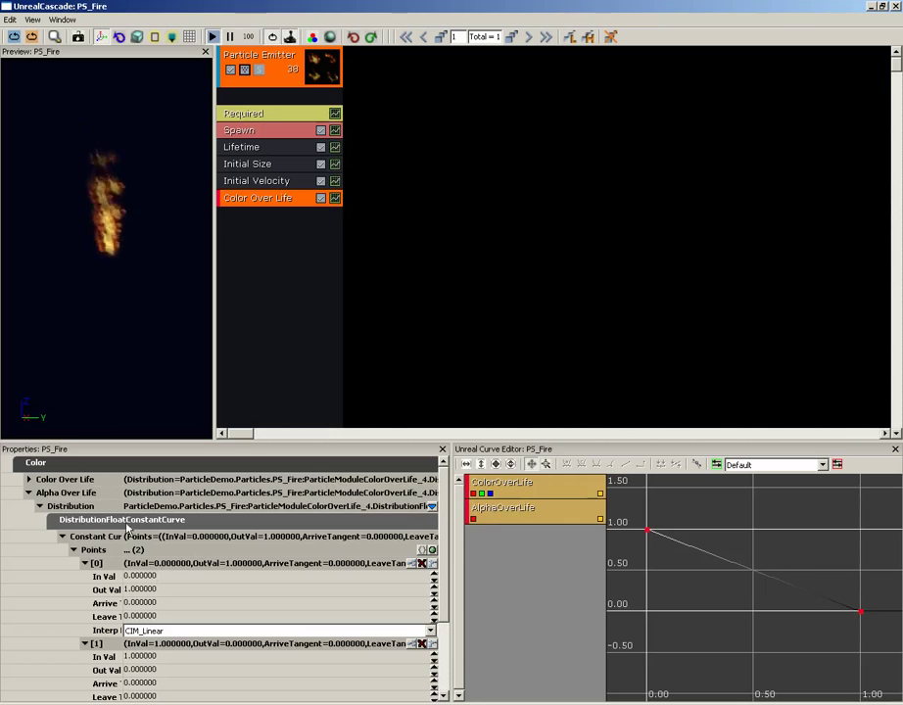
pyautogui.scroll(-2, 446, 554)
pyautogui.scroll(-1, 446, 554)
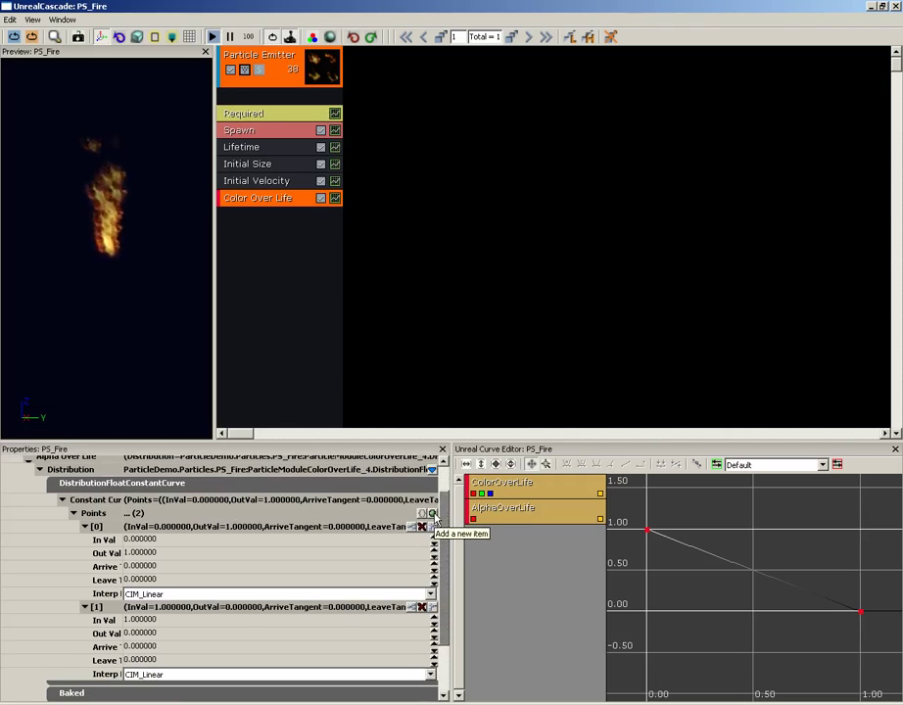
# Step: Add a third key to the alpha curve and expand point [2] to review points [0]–[2]
pyautogui.click(433, 514)
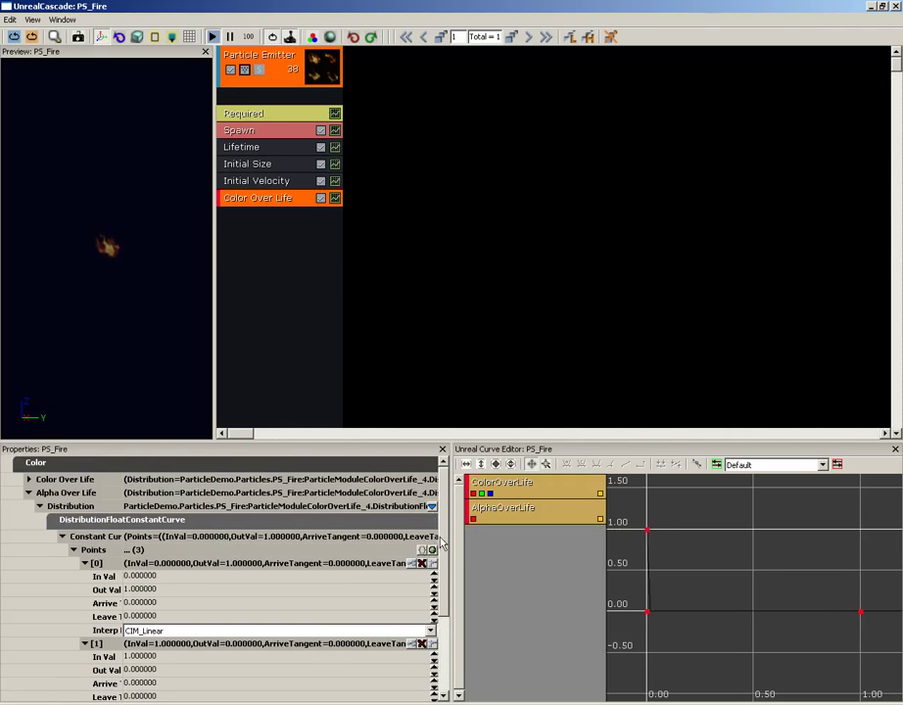
pyautogui.moveTo(441, 544); pyautogui.dragTo(441, 590)
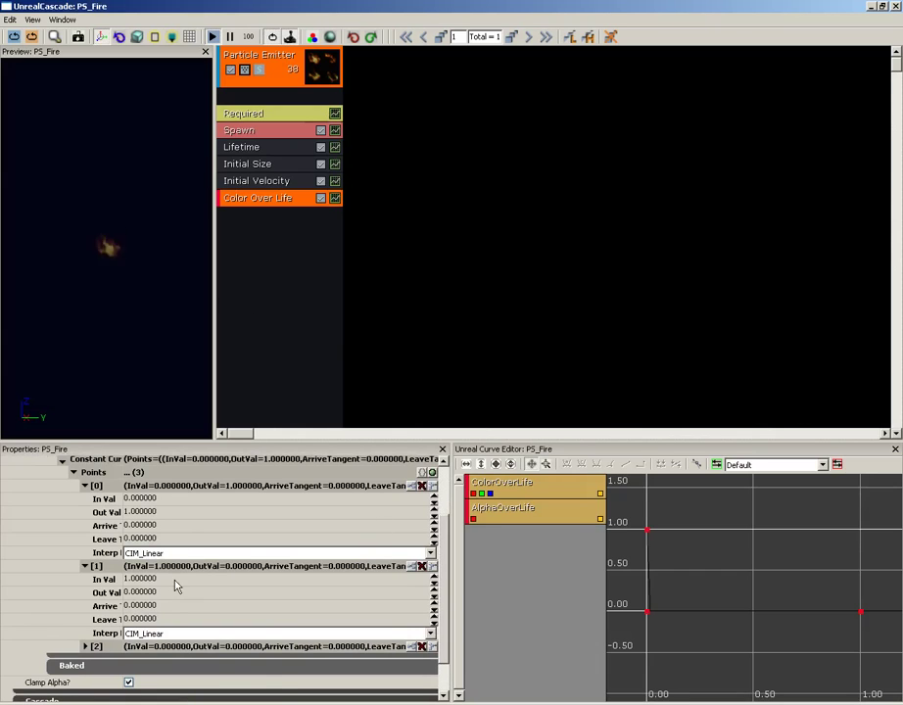
pyautogui.click(87, 647)
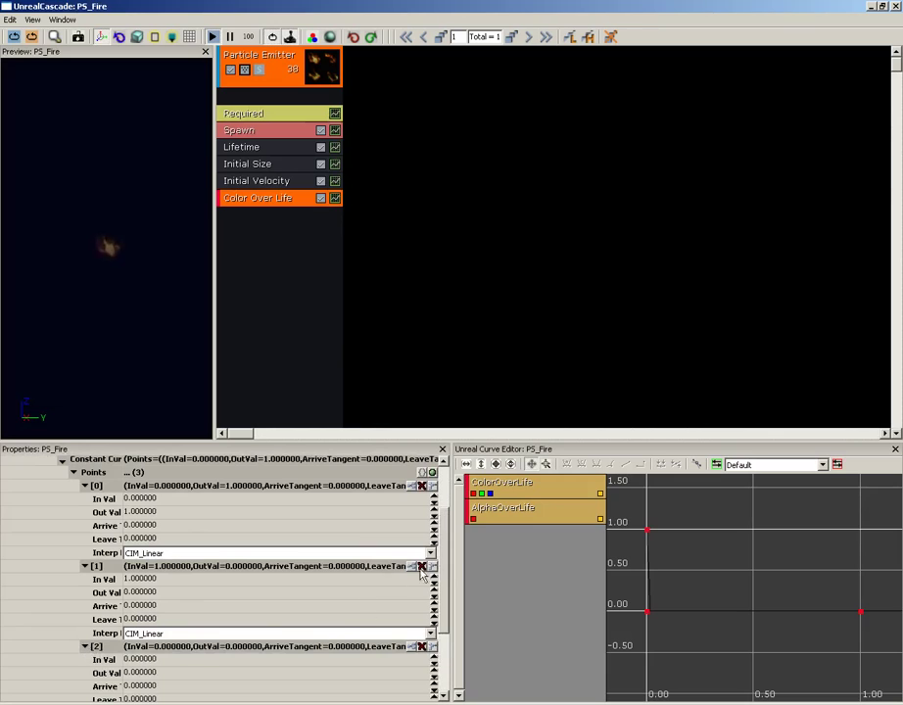
pyautogui.moveTo(446, 556); pyautogui.dragTo(424, 606)
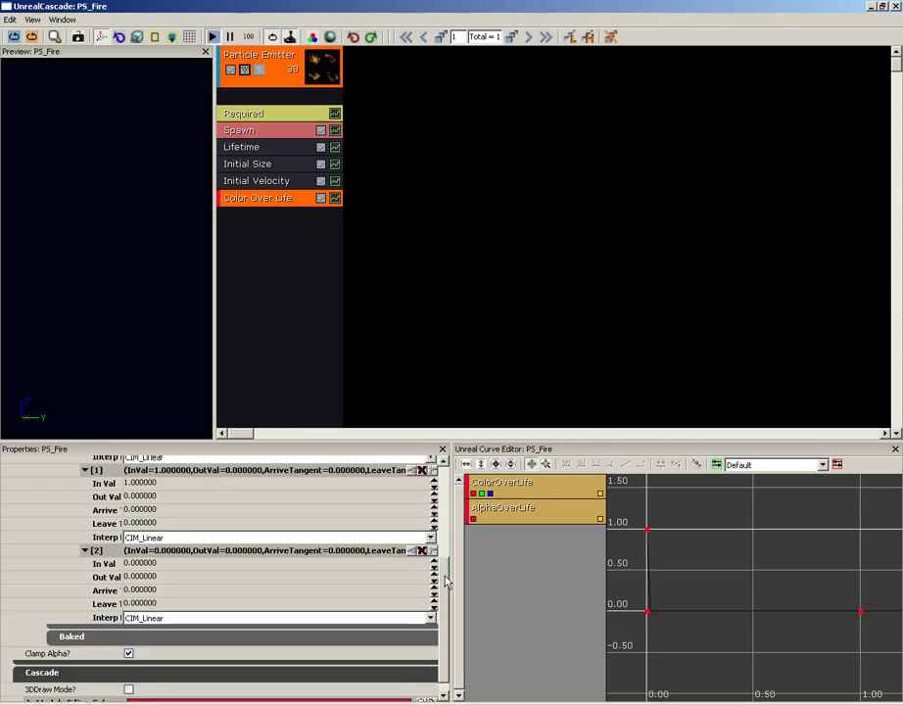
pyautogui.scroll(5, 388, 529)
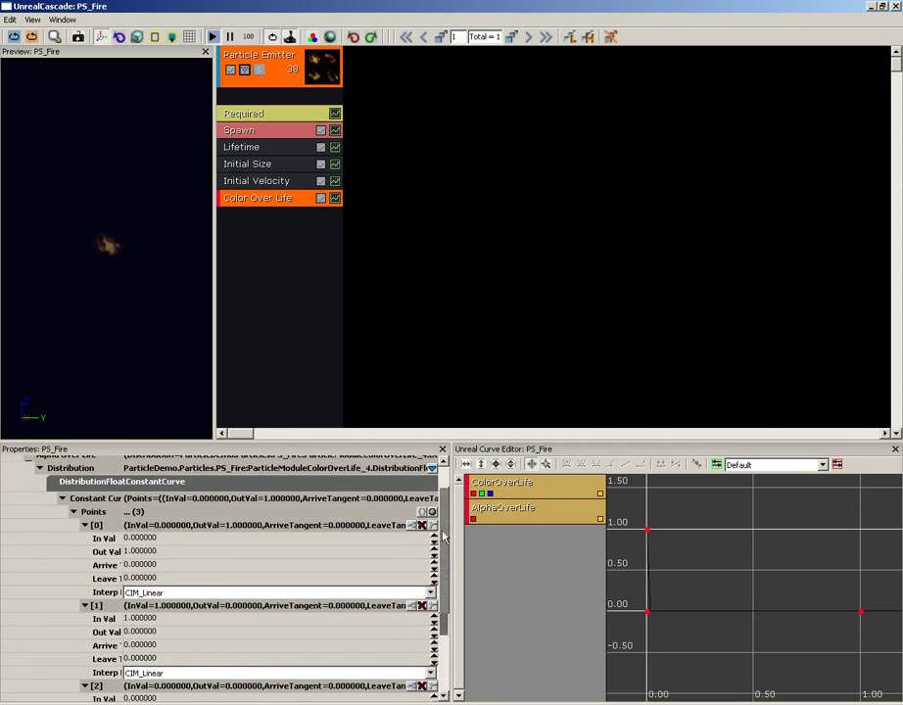
pyautogui.scroll(-5, 382, 601)
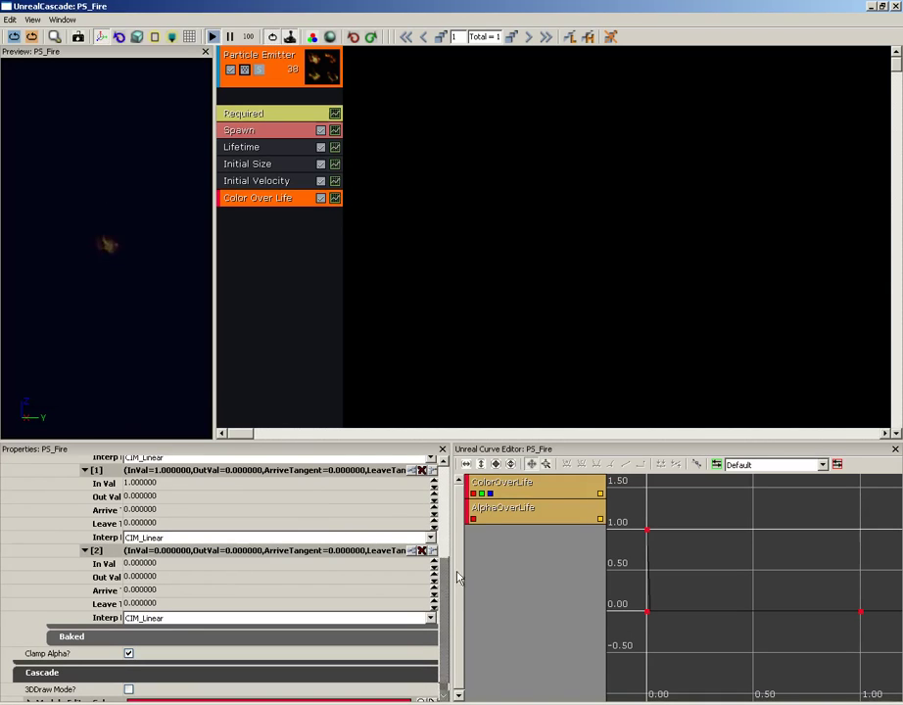
pyautogui.moveTo(440, 604); pyautogui.dragTo(444, 503)
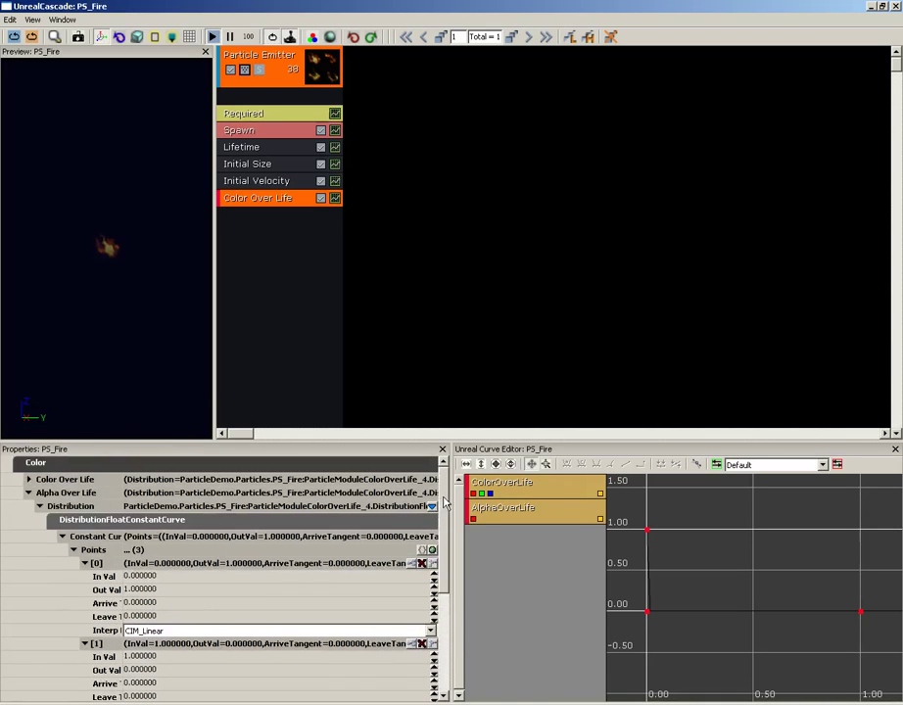
# Step: Set point [0] Out Val 0, point [1] In 0.2 / Out 1, and point [2] In Val 1
pyautogui.click(147, 577)
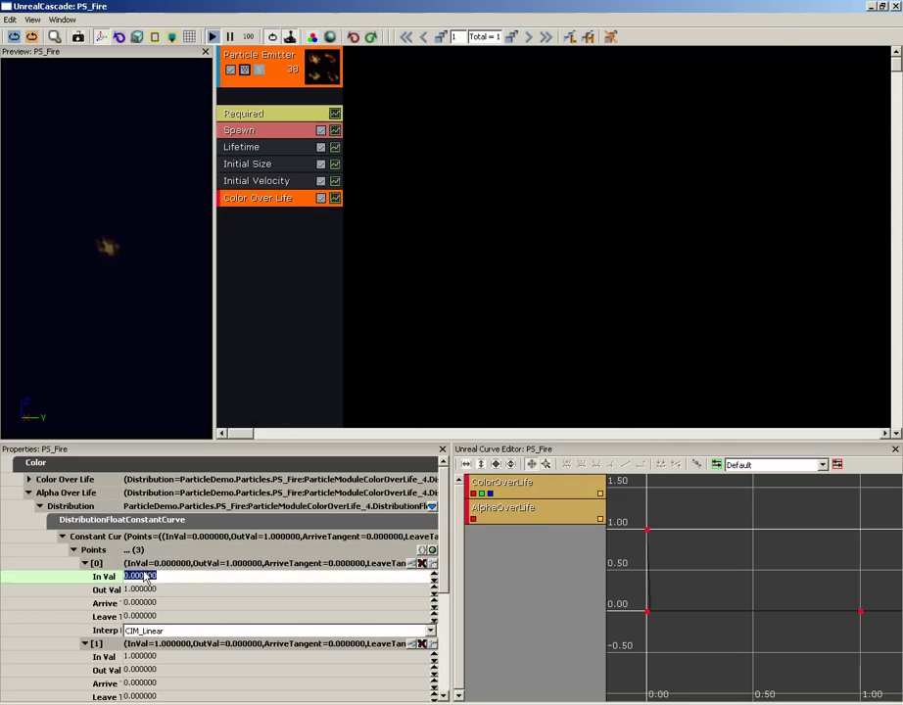
pyautogui.press('Tab')
pyautogui.write('0')
pyautogui.press('Tab')
pyautogui.press('Tab')
pyautogui.press('Tab')
pyautogui.press('Tab')
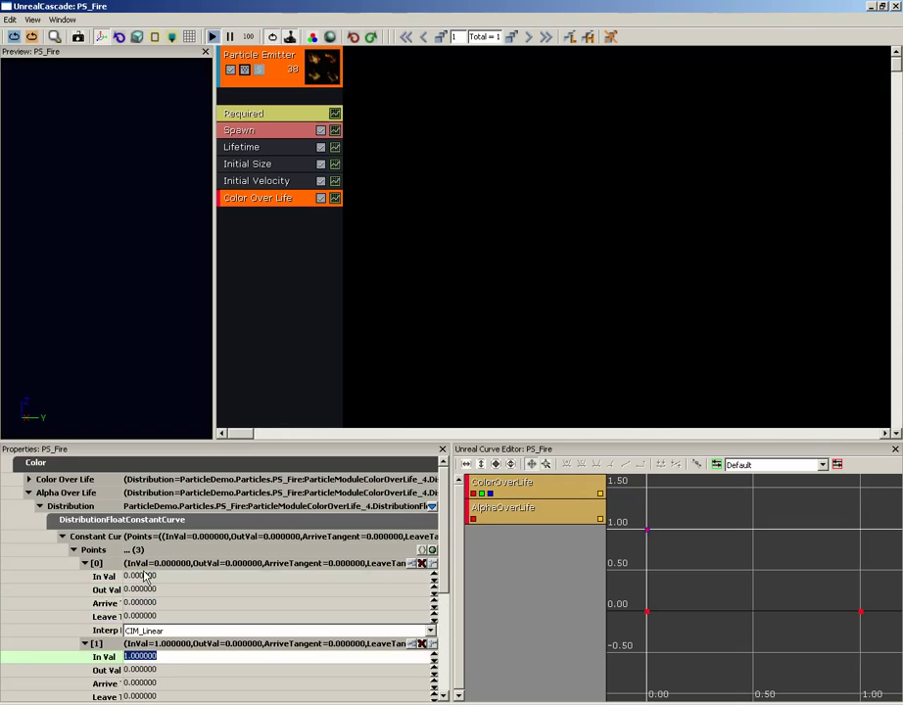
pyautogui.write('.2')
pyautogui.press('Tab')
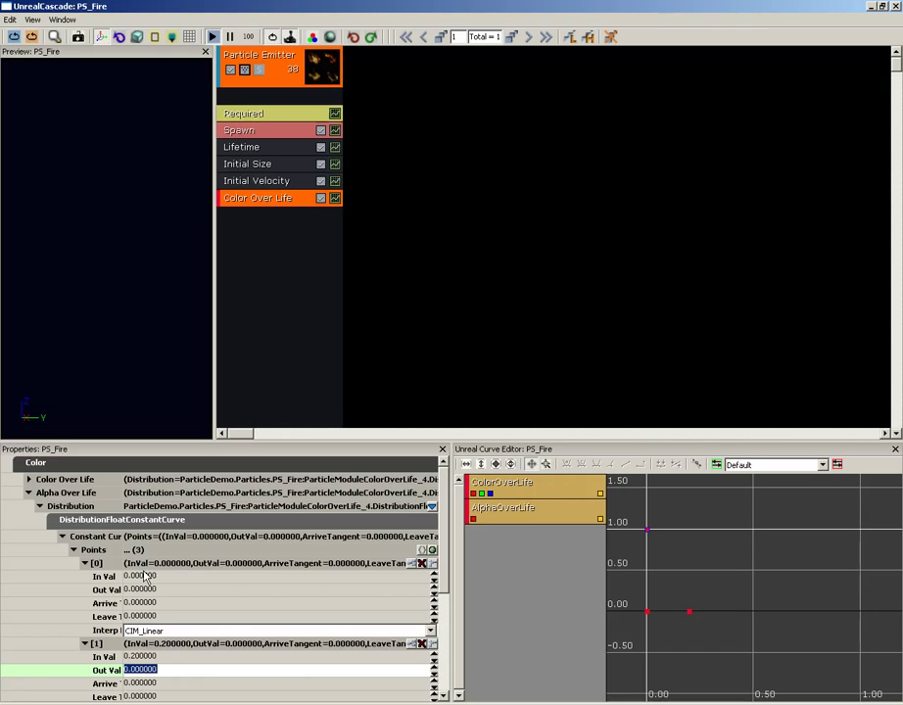
pyautogui.press('Tab')
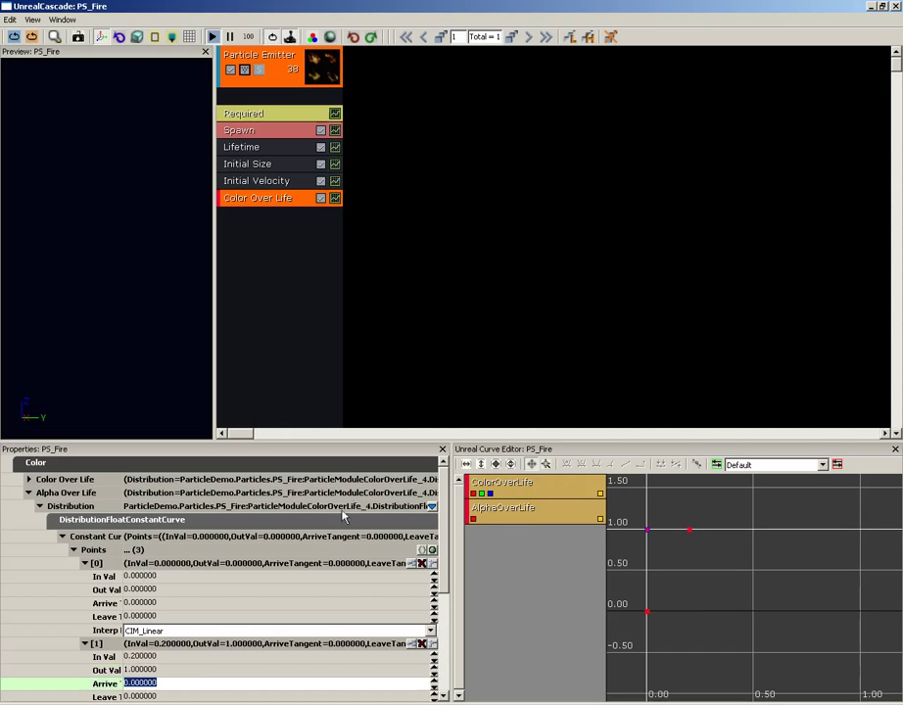
pyautogui.scroll(-3, 442, 575)
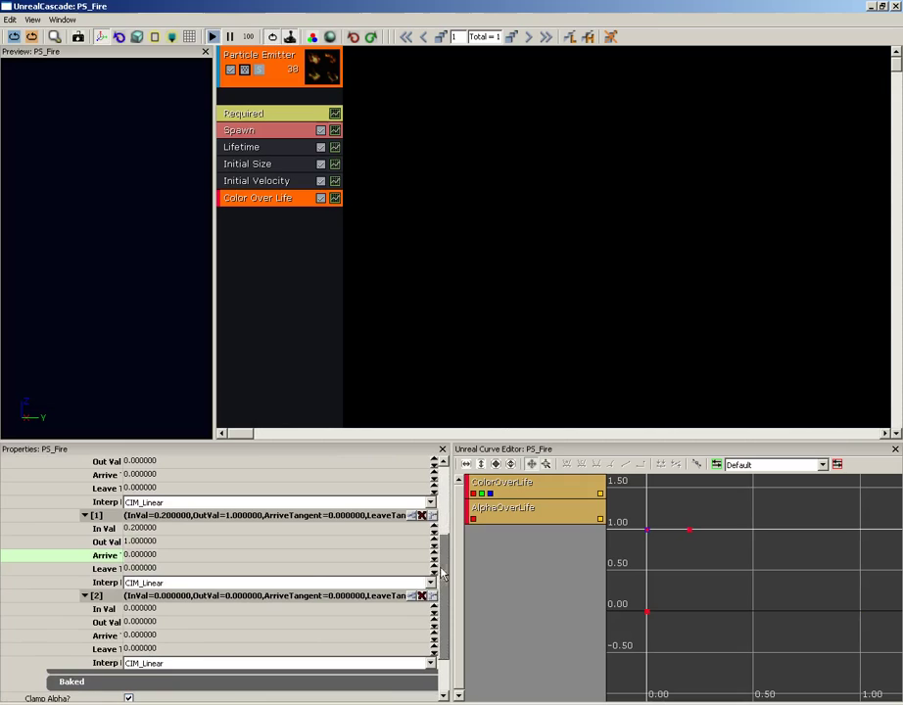
pyautogui.scroll(-1, 437, 573)
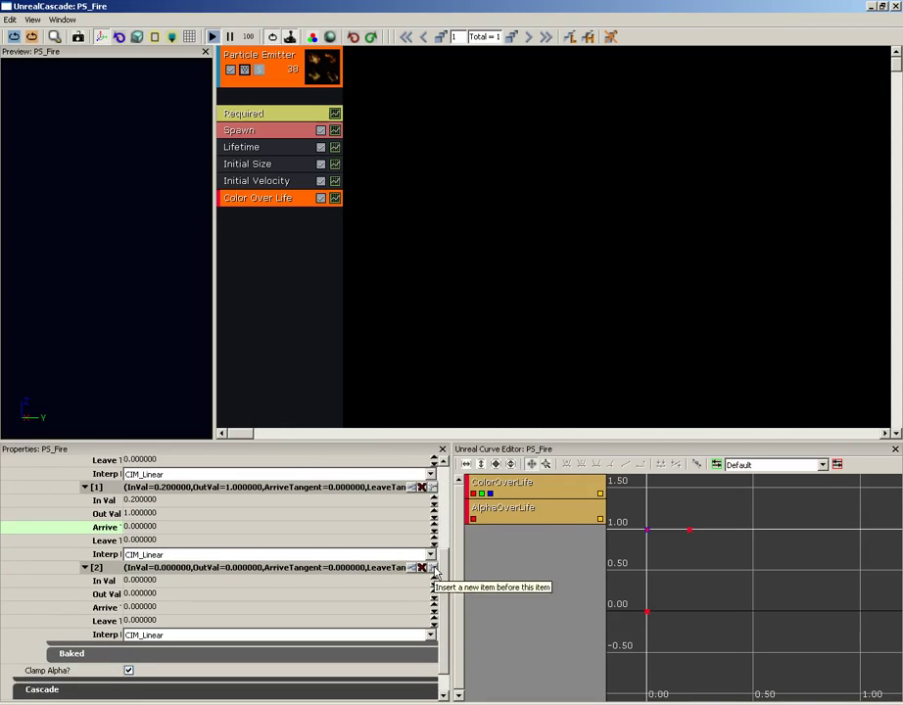
pyautogui.click(175, 583)
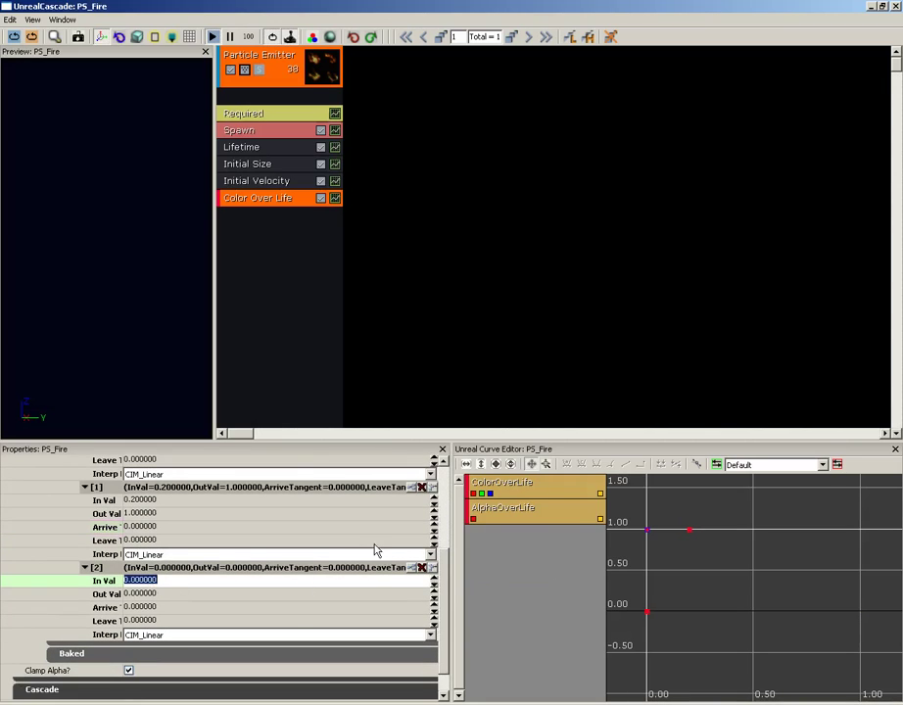
pyautogui.write('1')
pyautogui.press('Tab')
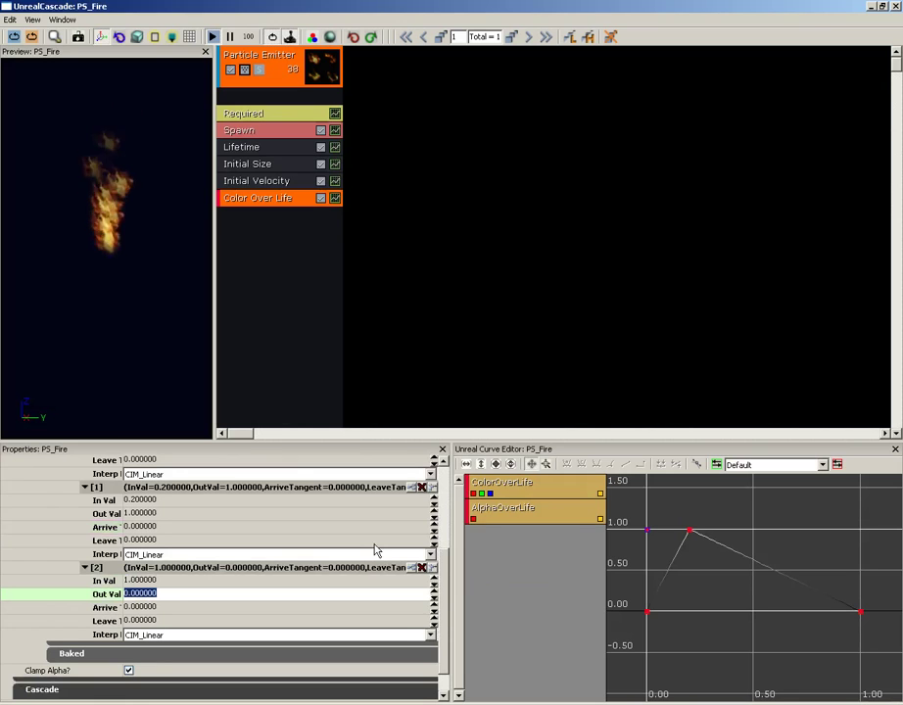
# Step: Give the 0.20 peak key Curve (Auto/Clamped) and the 0.00 start key Curve (Auto) interpolation
pyautogui.click(113, 227)
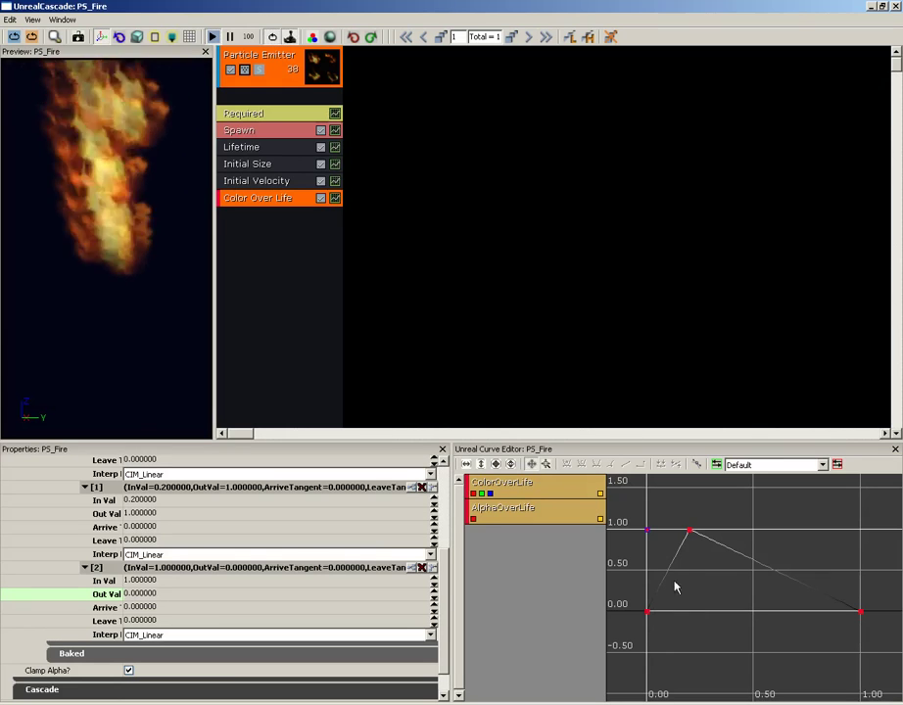
pyautogui.moveTo(692, 530)
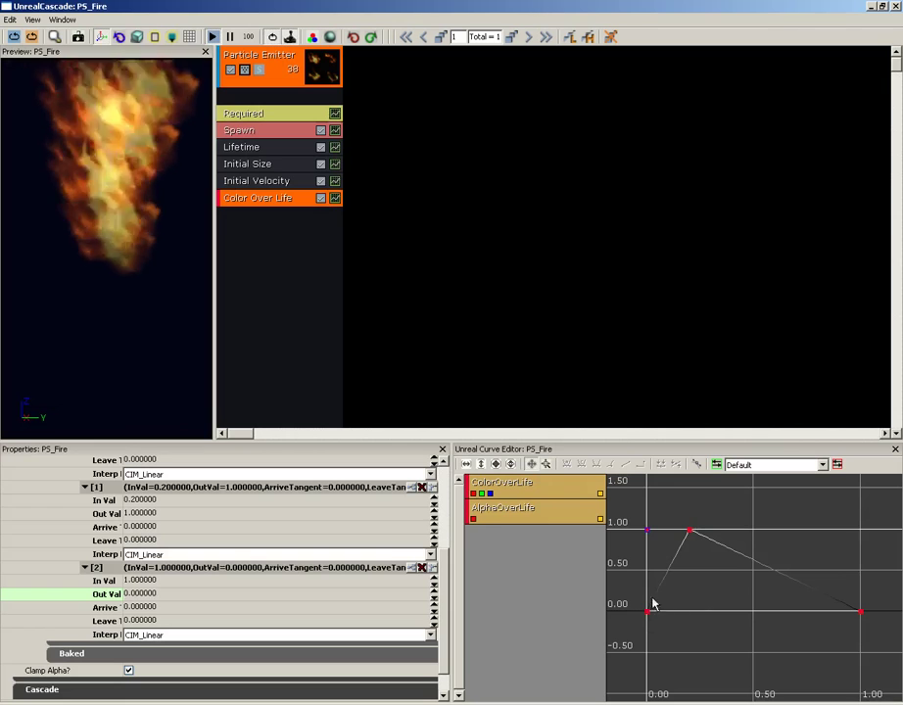
pyautogui.click(690, 531)
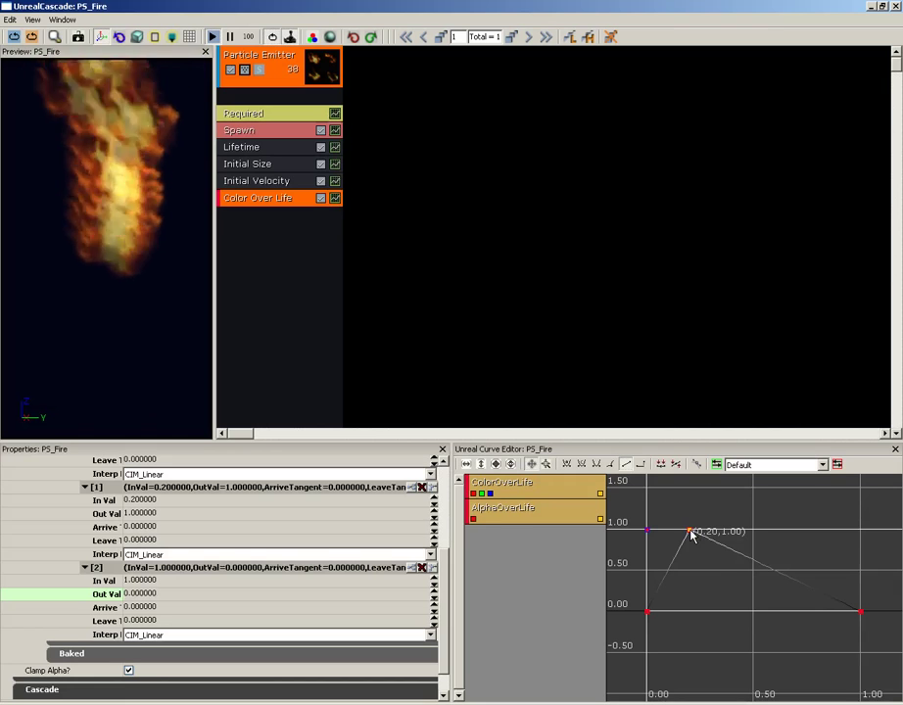
pyautogui.click(583, 466)
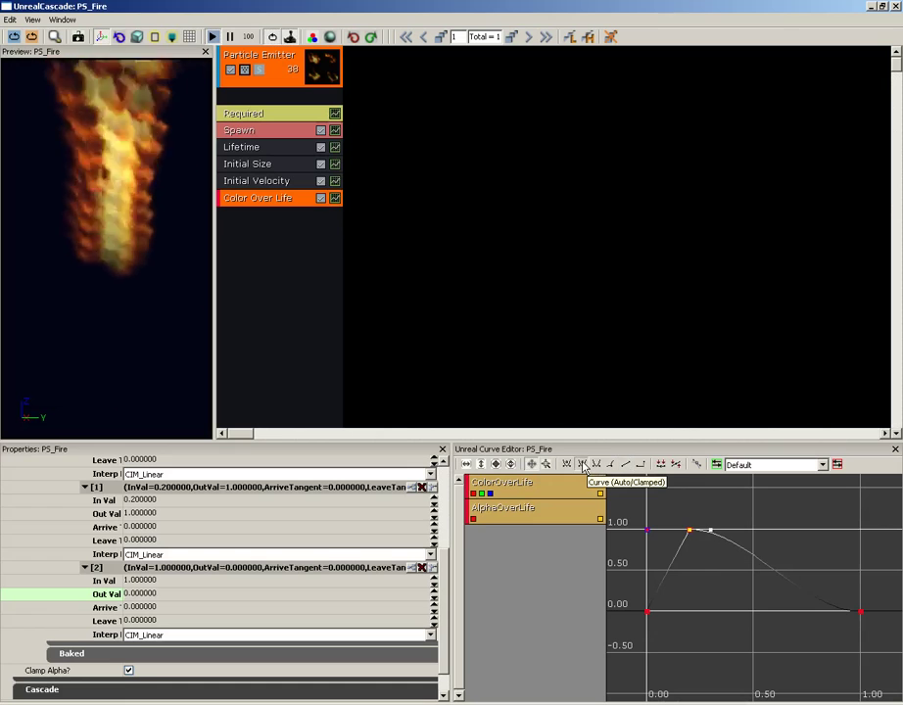
pyautogui.click(647, 613)
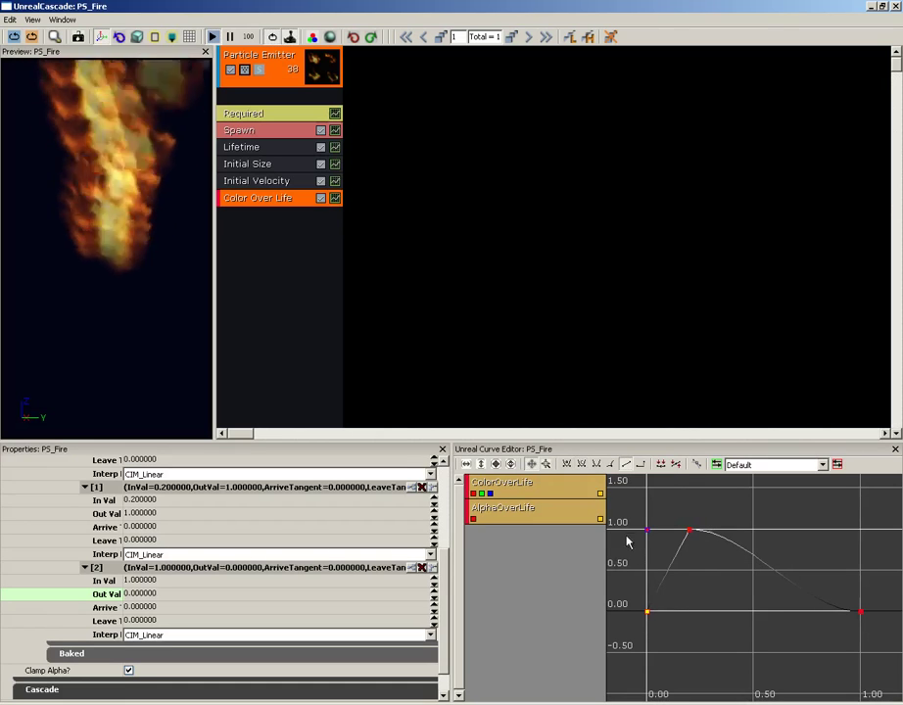
pyautogui.click(566, 467)
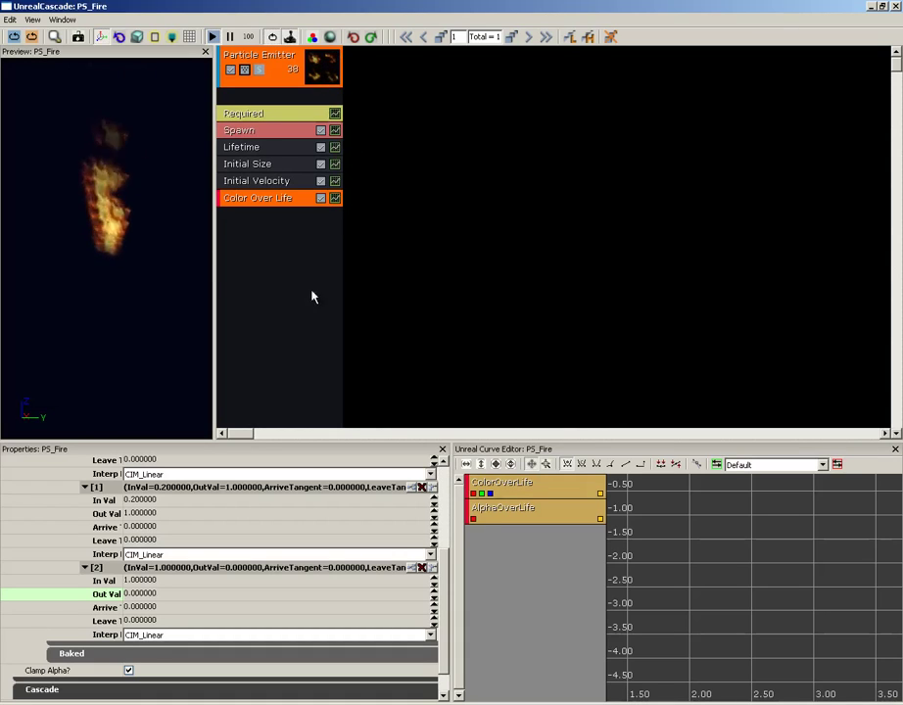
# Step: Add a SubUV > SubImage Index module to the emitter, close Cascade and save ParticleDemo
pyautogui.rightClick(259, 229)
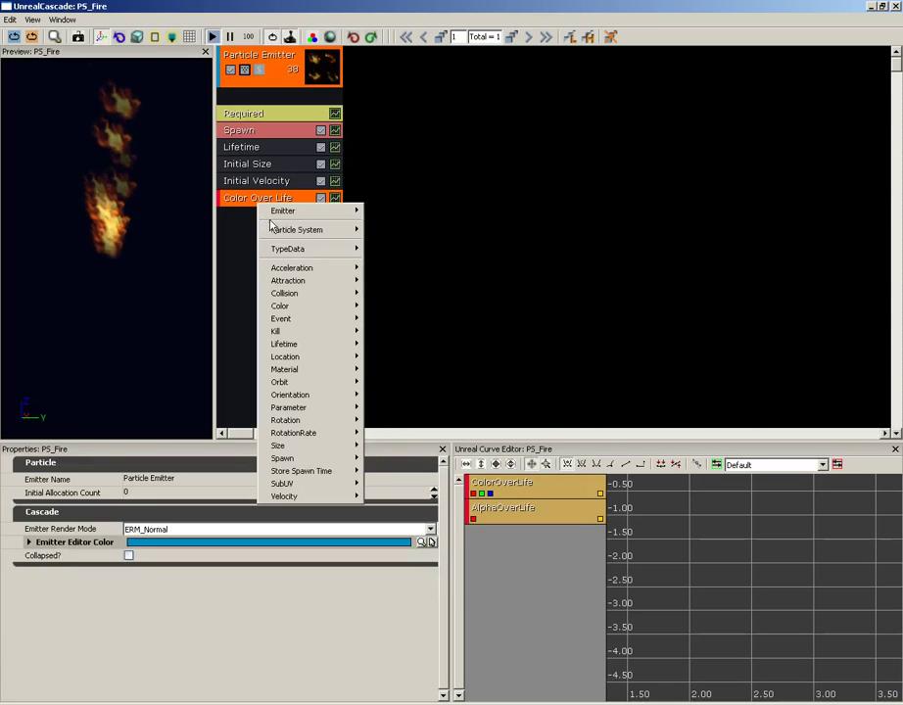
pyautogui.moveTo(293, 487)
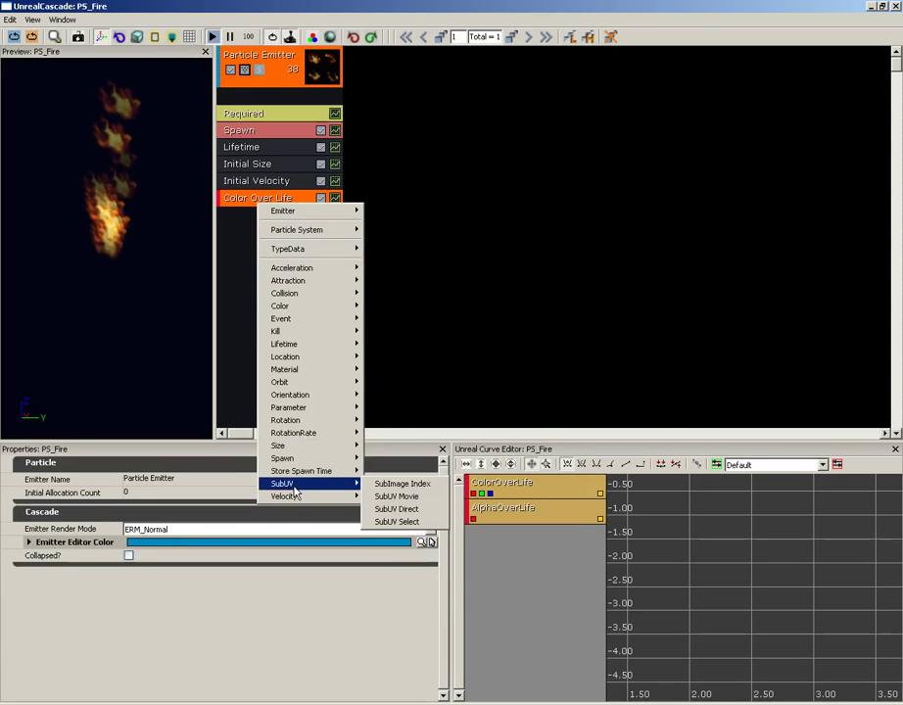
pyautogui.click(406, 484)
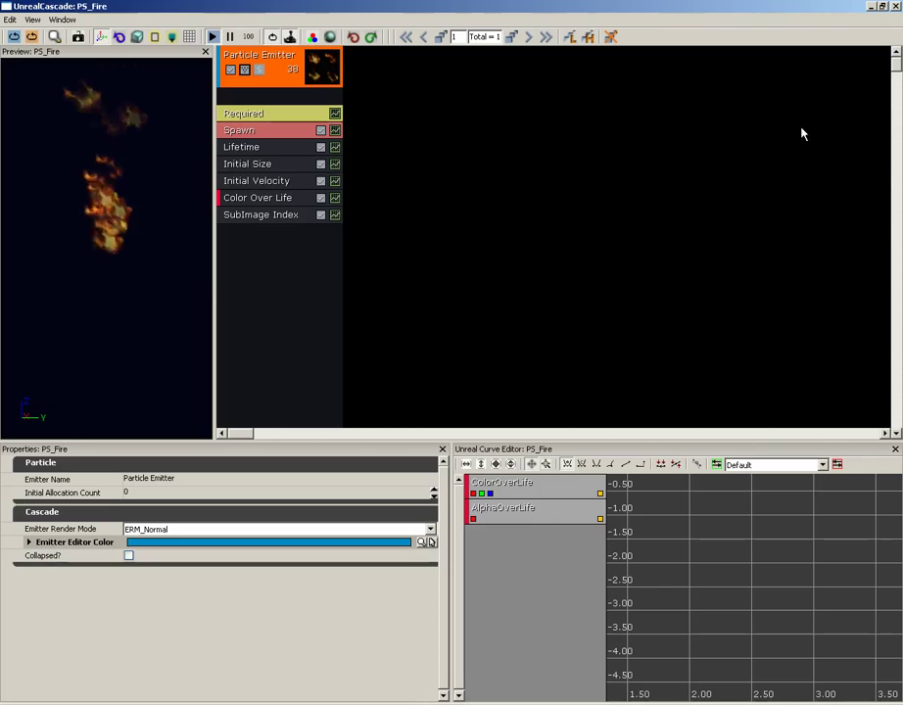
pyautogui.click(894, 7)
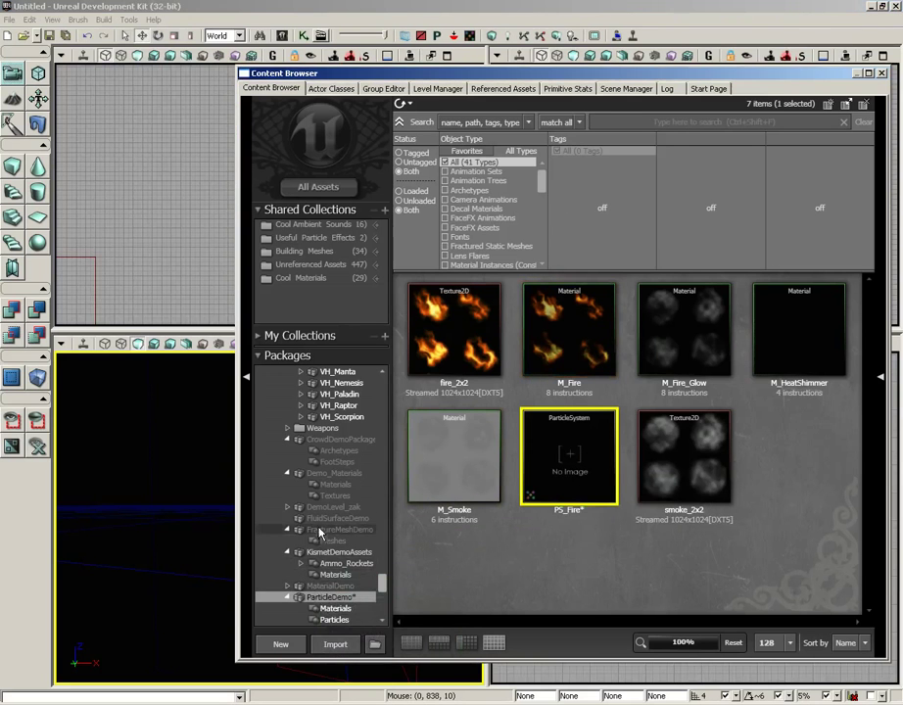
pyautogui.hotkey('ctrl', 's')
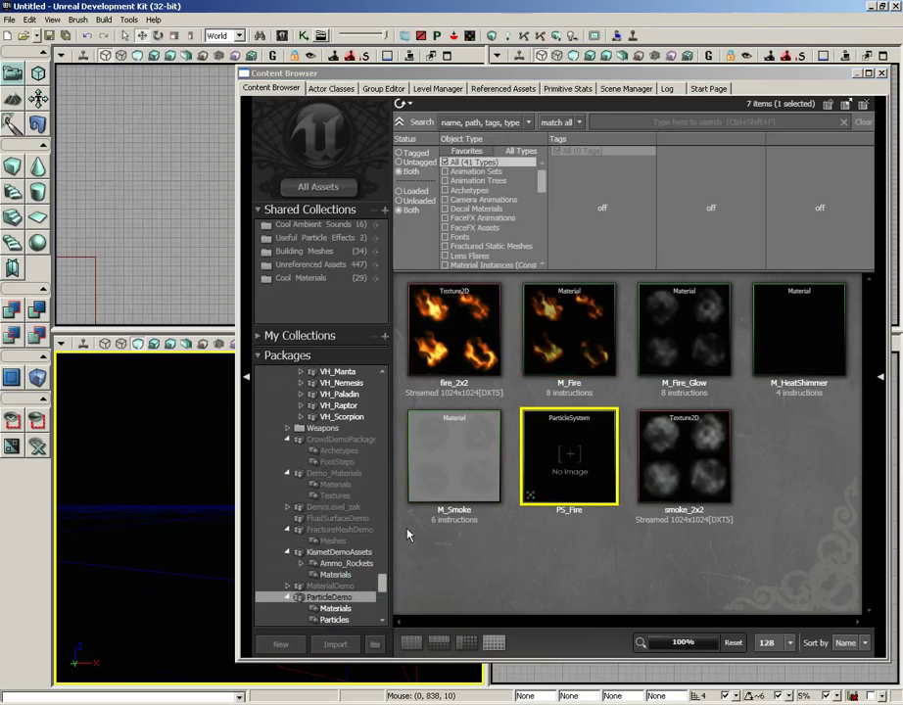